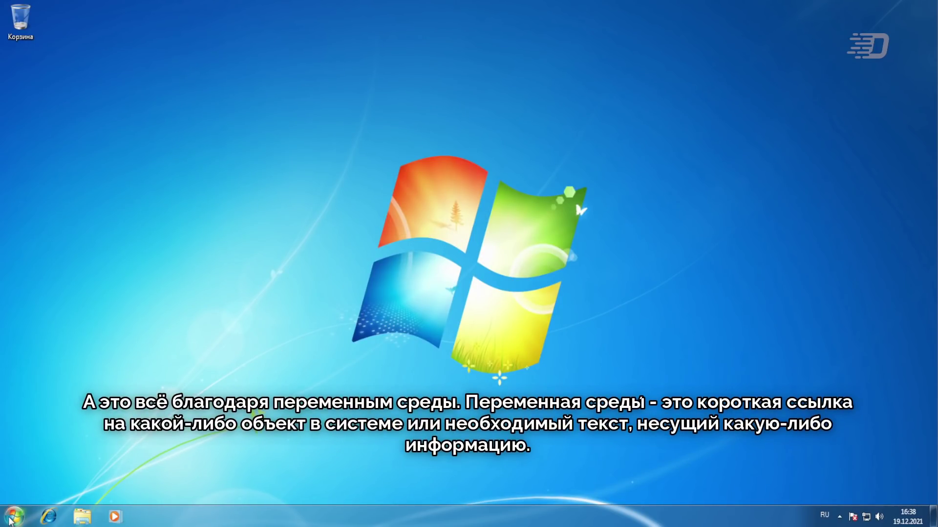
Open the Environment Variables window from the advanced system settings in Control Panel
{"action": "left_click", "coordinate": [11, 519]}
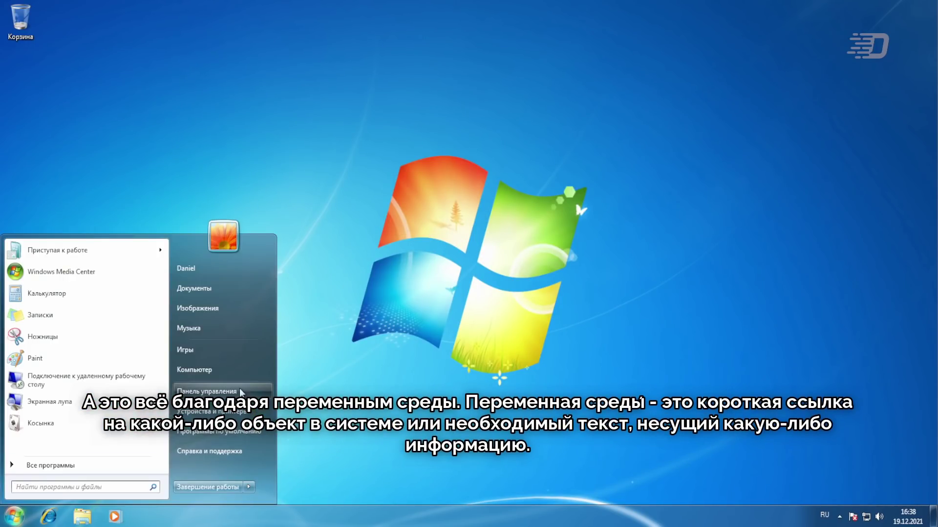
{"action": "left_click", "coordinate": [239, 388]}
{"action": "left_click", "coordinate": [637, 142]}
{"action": "left_click", "coordinate": [640, 174]}
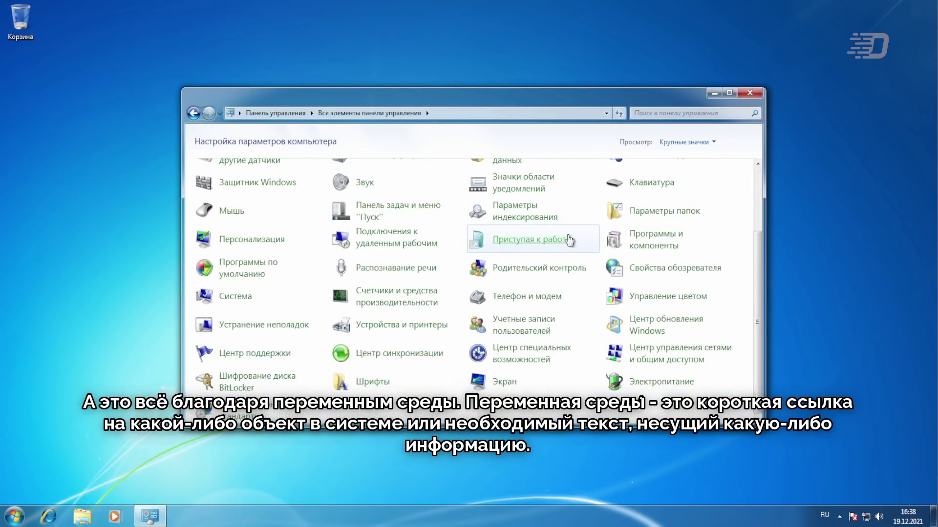
{"action": "left_click", "coordinate": [235, 296]}
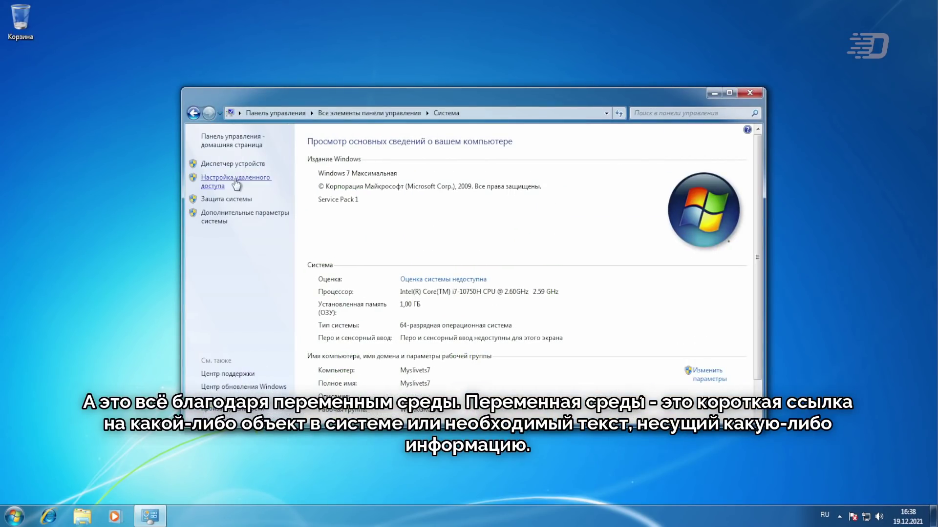
{"action": "left_click", "coordinate": [235, 213]}
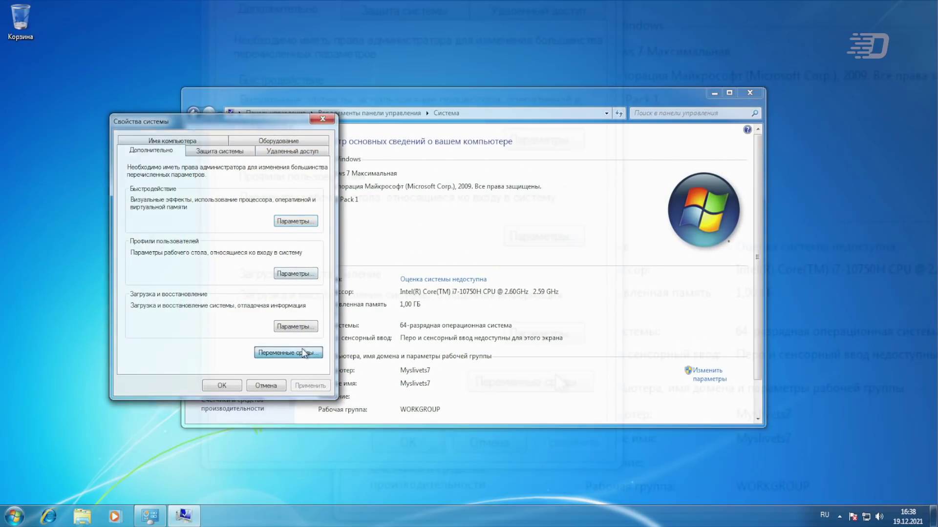
{"action": "left_click", "coordinate": [305, 352]}
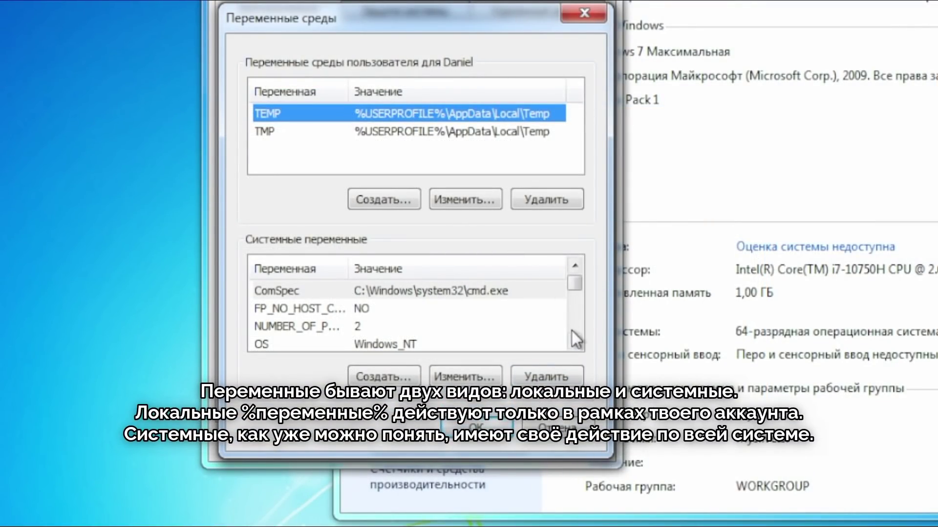
Examine the TEMP and TMP user variables and go through the whole list of system variables
{"action": "left_click", "coordinate": [523, 137]}
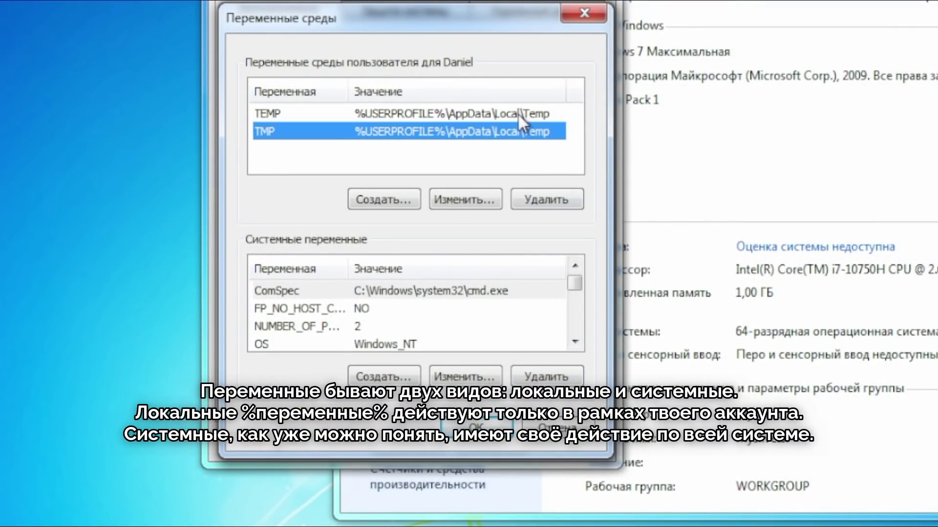
{"action": "left_click", "coordinate": [519, 114]}
{"action": "left_click", "coordinate": [515, 131]}
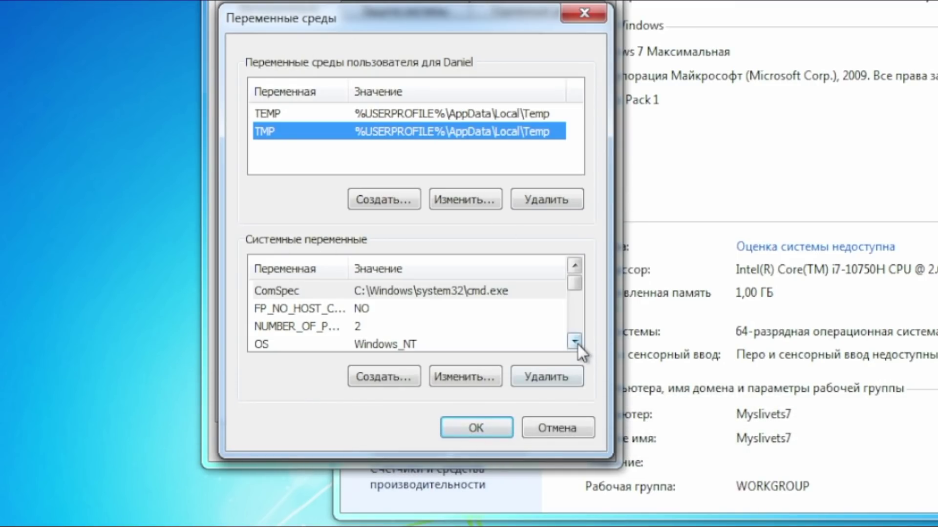
{"action": "left_click", "coordinate": [575, 342]}
{"action": "left_click", "coordinate": [575, 341]}
{"action": "left_click", "coordinate": [574, 342]}
{"action": "left_click", "coordinate": [574, 342]}
{"action": "left_click", "coordinate": [574, 342]}
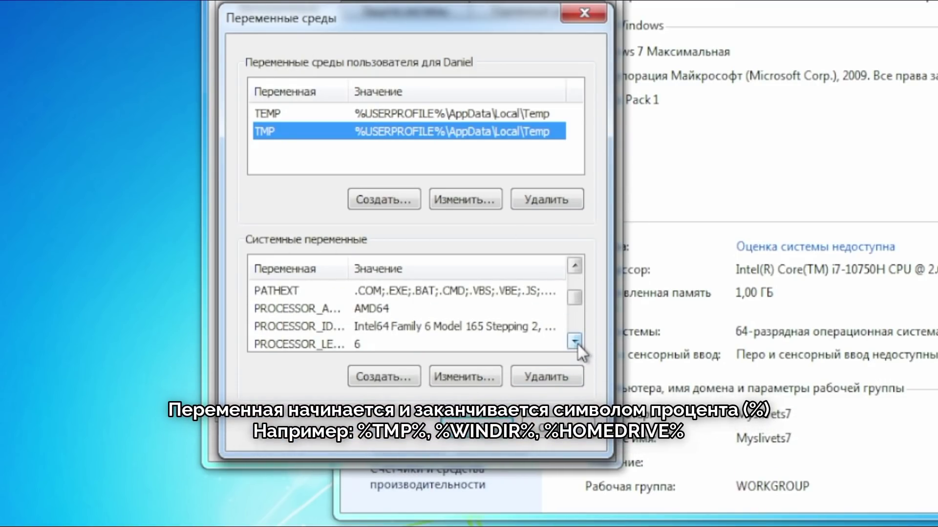
{"action": "triple_click", "coordinate": [578, 343]}
{"action": "double_click", "coordinate": [577, 343]}
{"action": "triple_click", "coordinate": [578, 343]}
{"action": "left_click", "coordinate": [577, 343]}
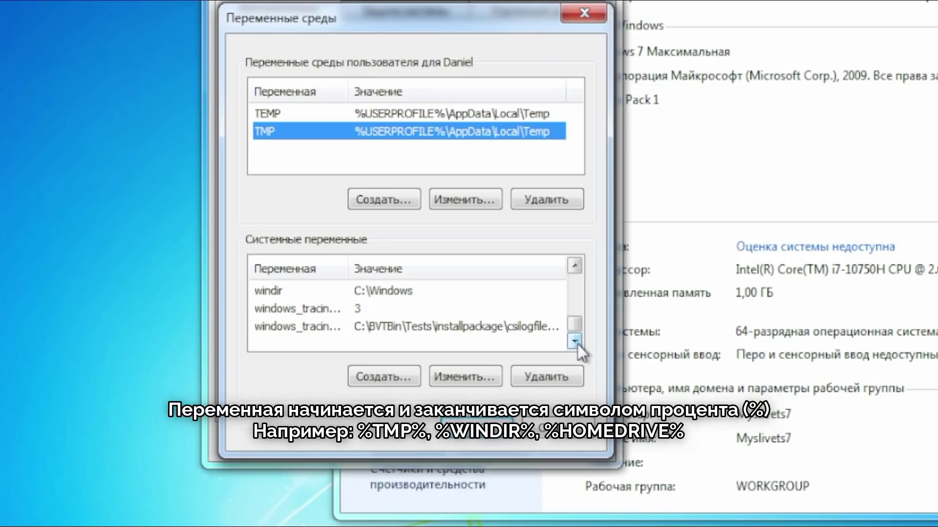
{"action": "left_click_drag", "start_coordinate": [574, 330], "coordinate": [580, 293]}
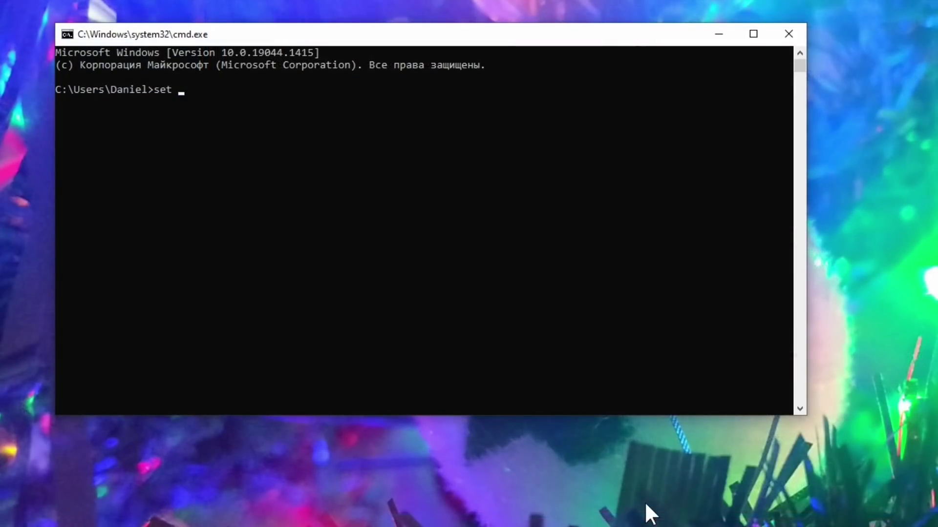
Export the variable list with set > %homepath%\desktop\set.txt, and open set.txt in Notepad from the desktop folder
{"action": "type", "text": "%homepath%\\desktop\\set.txt"}
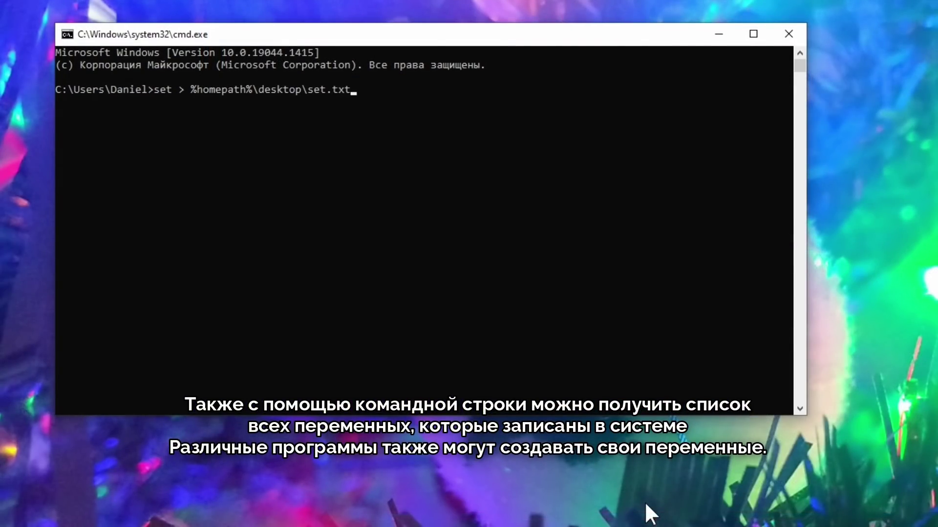
{"action": "key", "text": "Return"}
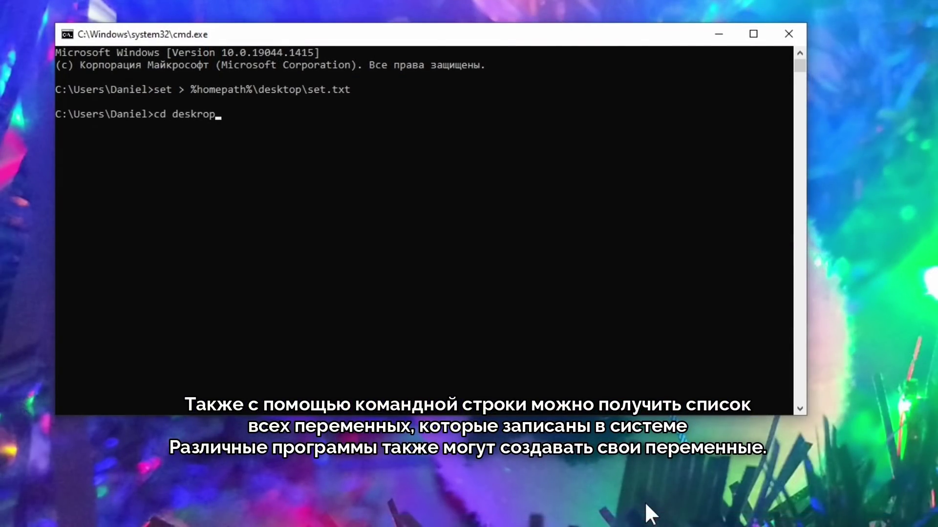
{"action": "key", "text": "Return"}
{"action": "type", "text": "notepad set.txt"}
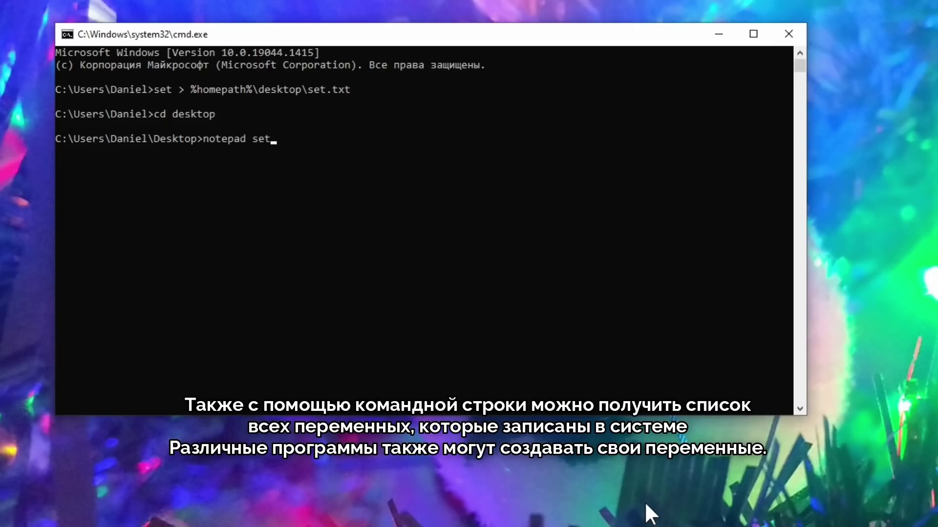
{"action": "key", "text": "Return"}
Read through the exported variables in set.txt, including the ends of the long lines
{"action": "left_click_drag", "start_coordinate": [903, 130], "coordinate": [540, 123]}
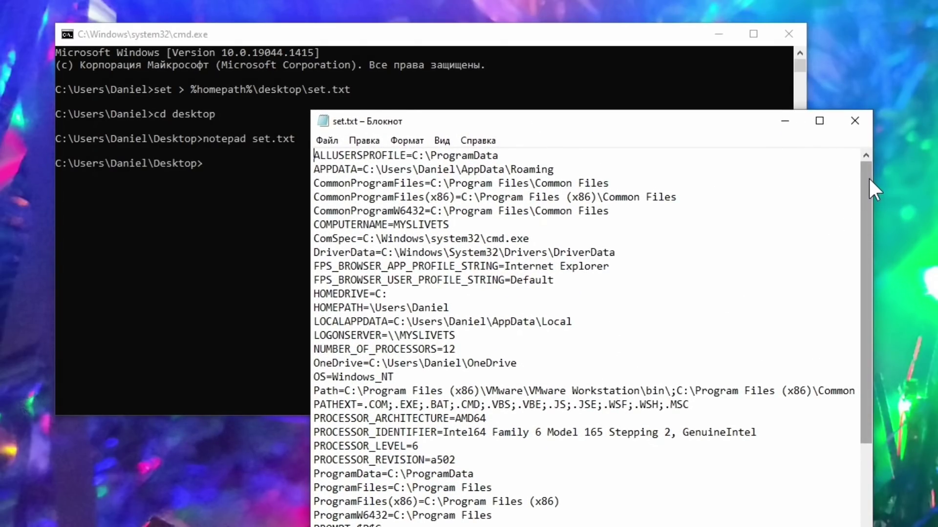
{"action": "left_click_drag", "start_coordinate": [870, 180], "coordinate": [853, 298]}
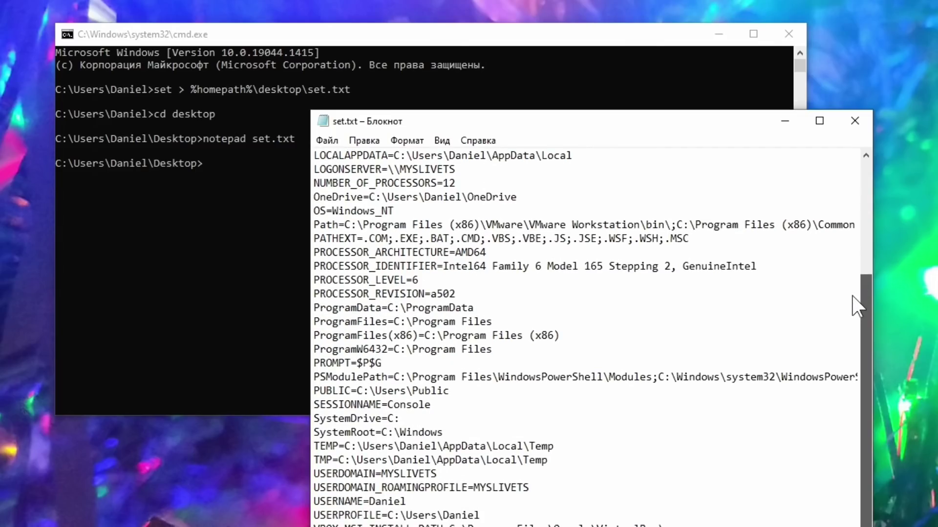
{"action": "left_click_drag", "start_coordinate": [854, 352], "coordinate": [862, 195]}
{"action": "scroll", "coordinate": [584, 391], "scroll_direction": "right", "scroll_amount": 10}
{"action": "scroll", "coordinate": [583, 390], "scroll_direction": "left", "scroll_amount": 10}
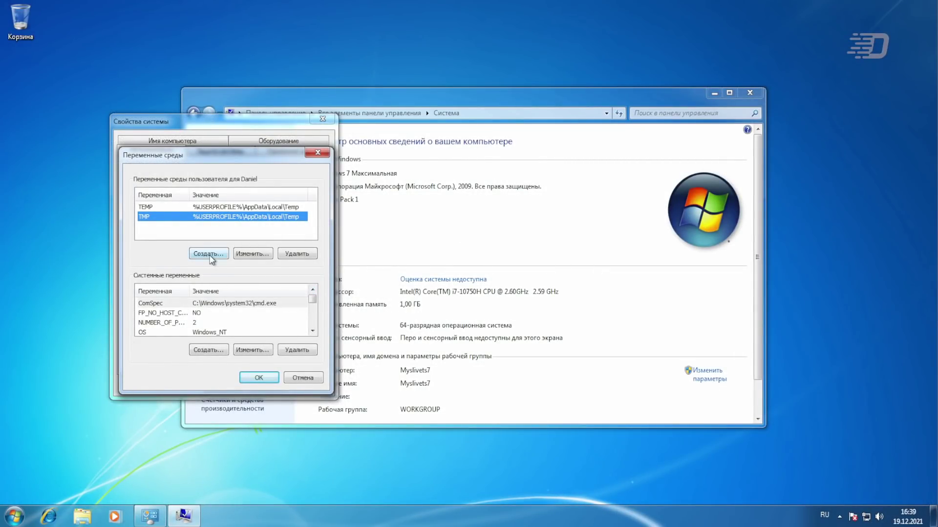
View the forms for creating a user variable and for editing TEMP, cancelling each without changes
{"action": "left_click", "coordinate": [208, 254]}
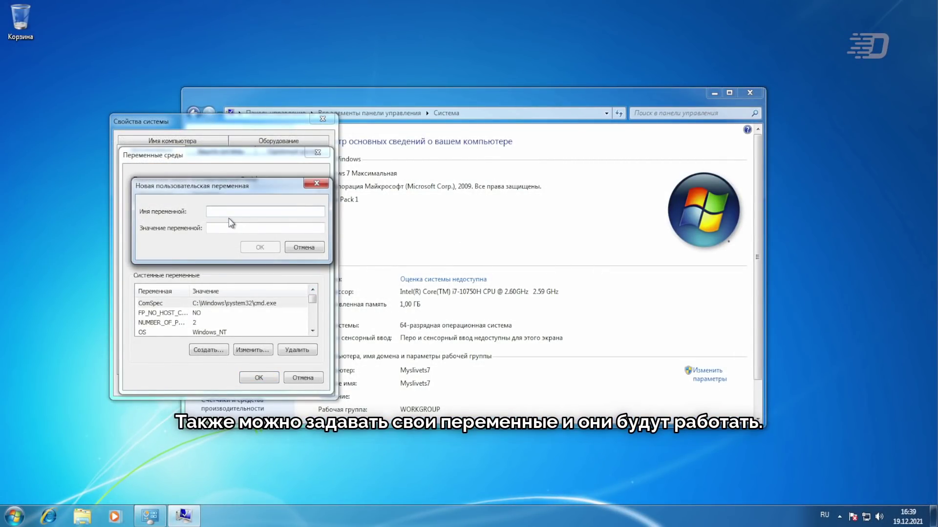
{"action": "left_click", "coordinate": [304, 249]}
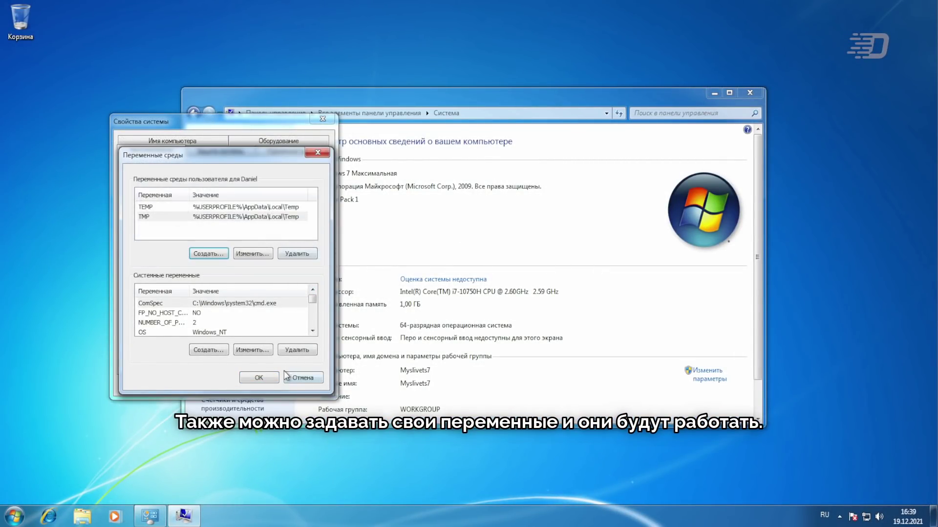
{"action": "left_click", "coordinate": [235, 209]}
{"action": "left_click", "coordinate": [253, 254]}
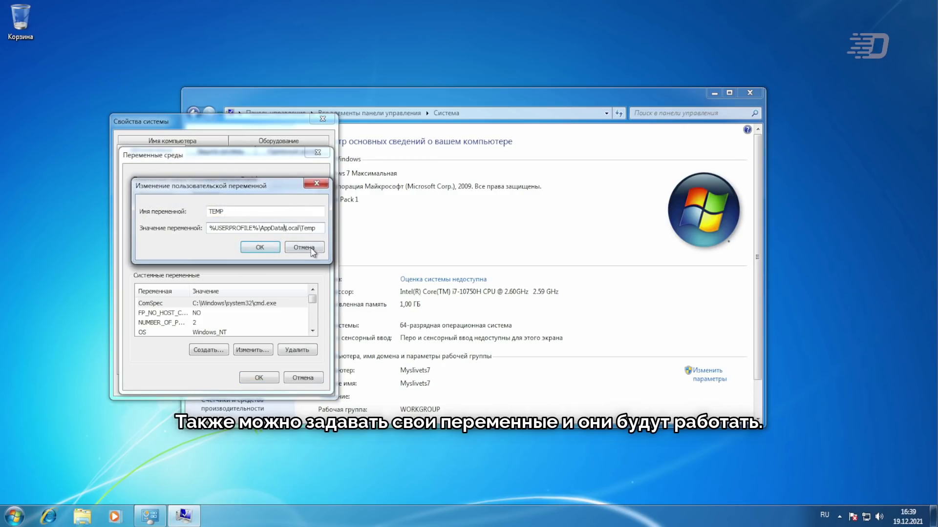
{"action": "left_click", "coordinate": [304, 249]}
Delete the ComSpec system variable and discard the change
{"action": "left_click", "coordinate": [294, 350]}
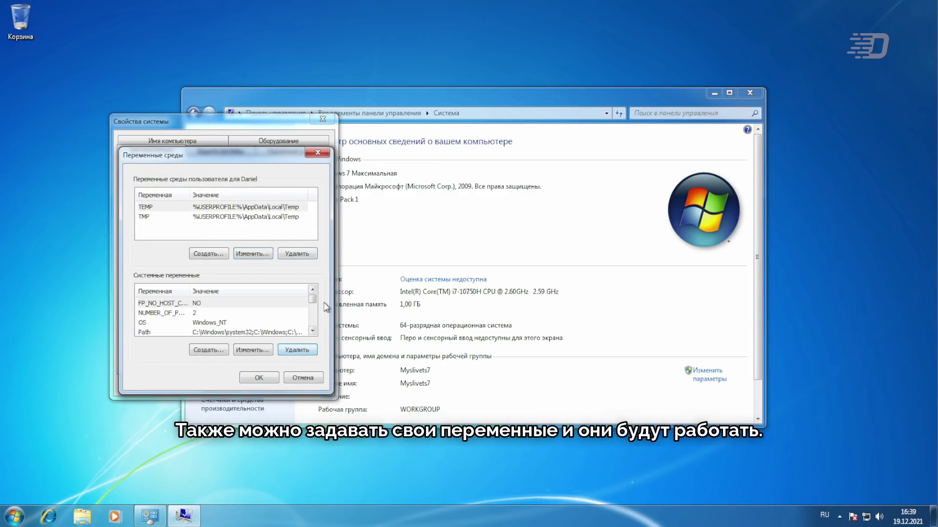
{"action": "left_click", "coordinate": [314, 377]}
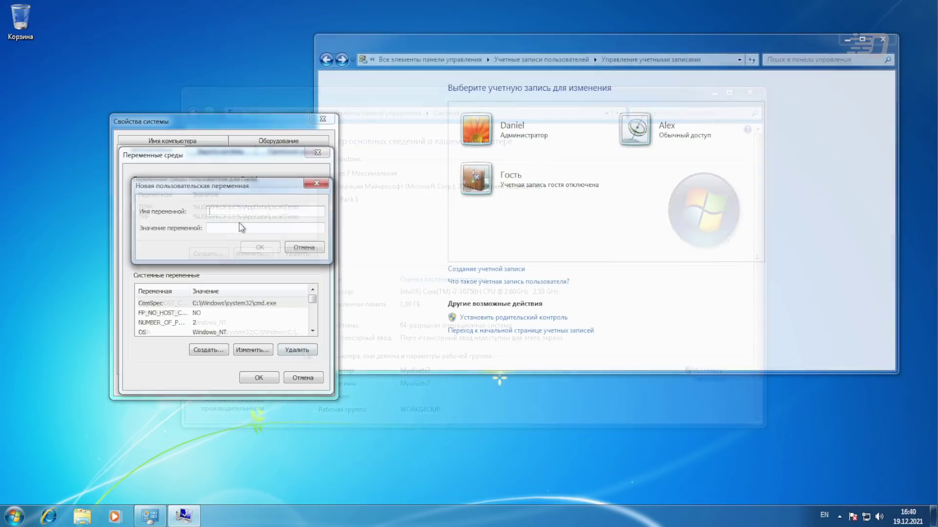
Create a user variable named after the account owner, with an echo command and a quoted name as its value, and apply it
{"action": "key", "text": "BackSpace"}
{"action": "type", "text": "e"}
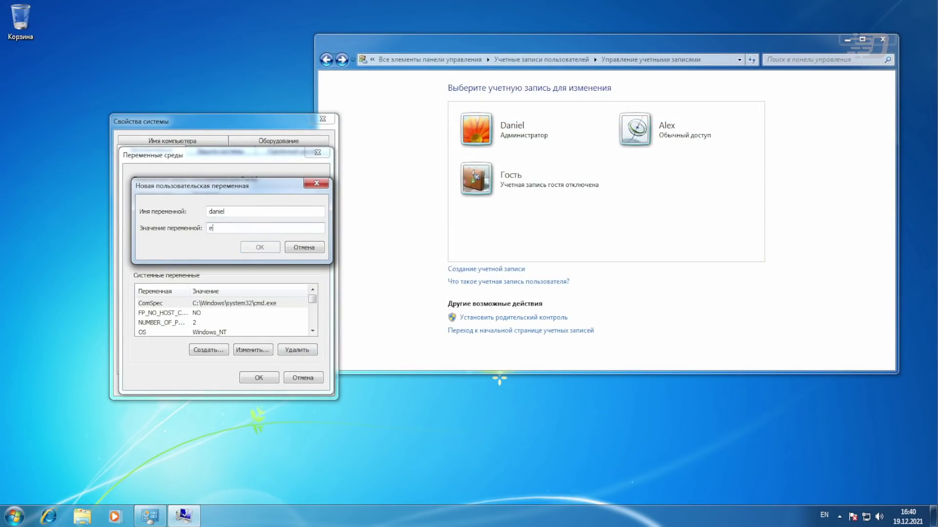
{"action": "type", "text": "cho \"myslivets\""}
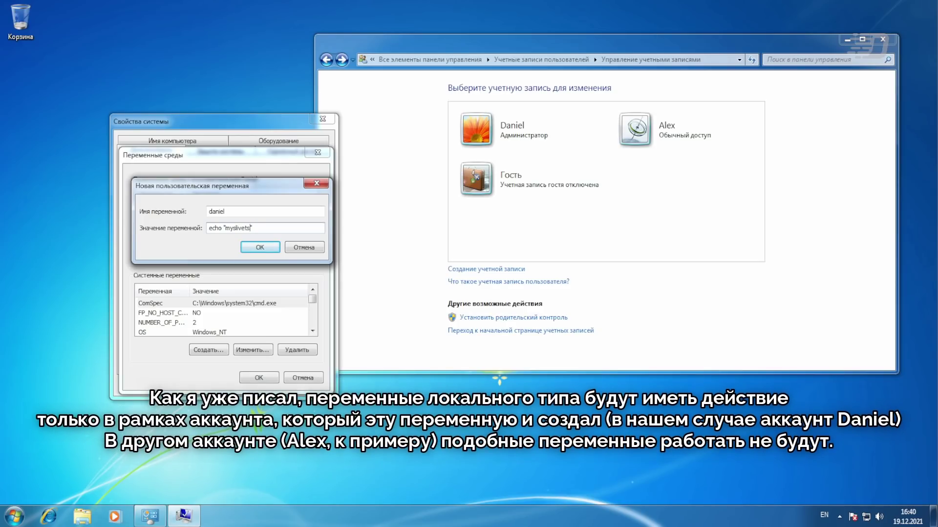
{"action": "key", "text": "Return"}
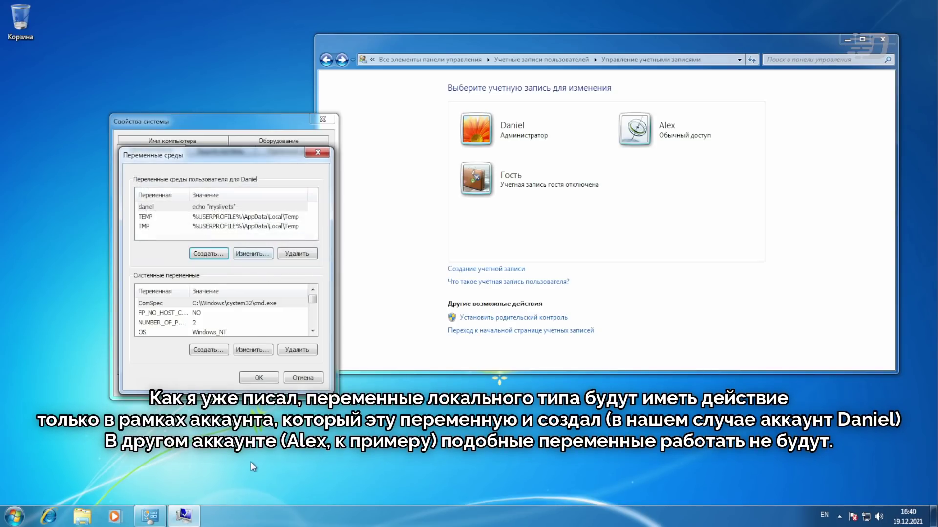
{"action": "left_click", "coordinate": [259, 378]}
Open a command prompt and run the new user variable enclosed in percent signs
{"action": "key", "text": "super+r"}
{"action": "key", "text": "Return"}
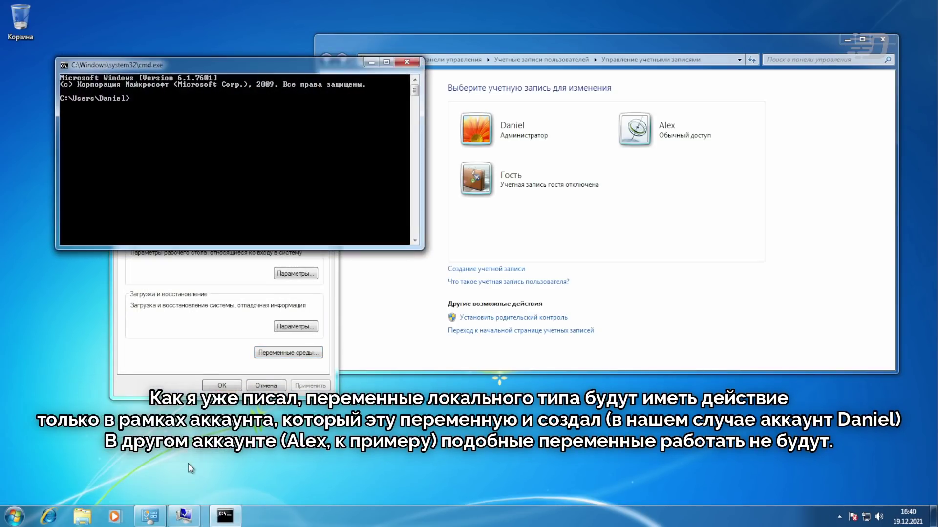
{"action": "type", "text": "%в%"}
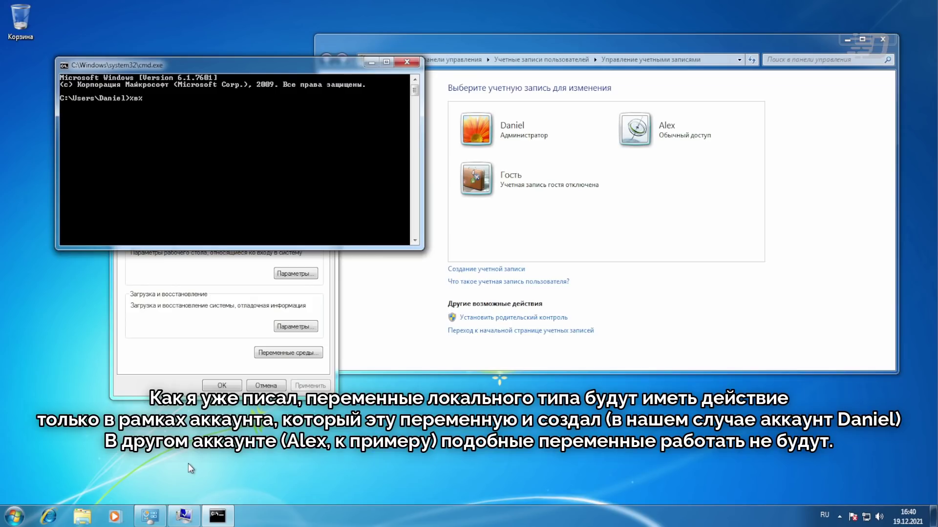
{"action": "key", "text": "BackSpace"}
{"action": "key", "text": "BackSpace"}
{"action": "key", "text": "alt+shift"}
{"action": "type", "text": "daniel%"}
{"action": "key", "text": "Return"}
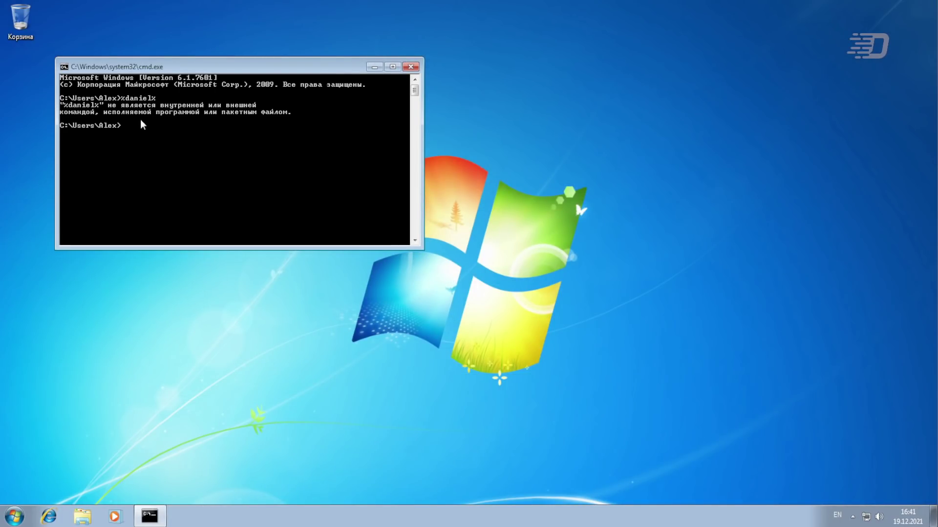
Rerun the user variable several times in the command prompt of the other, standard account
{"action": "key", "text": "Up"}
{"action": "key", "text": "Return"}
{"action": "key", "text": "Up"}
{"action": "key", "text": "Return"}
{"action": "key", "text": "Return"}
{"action": "key", "text": "Up"}
{"action": "key", "text": "Return"}
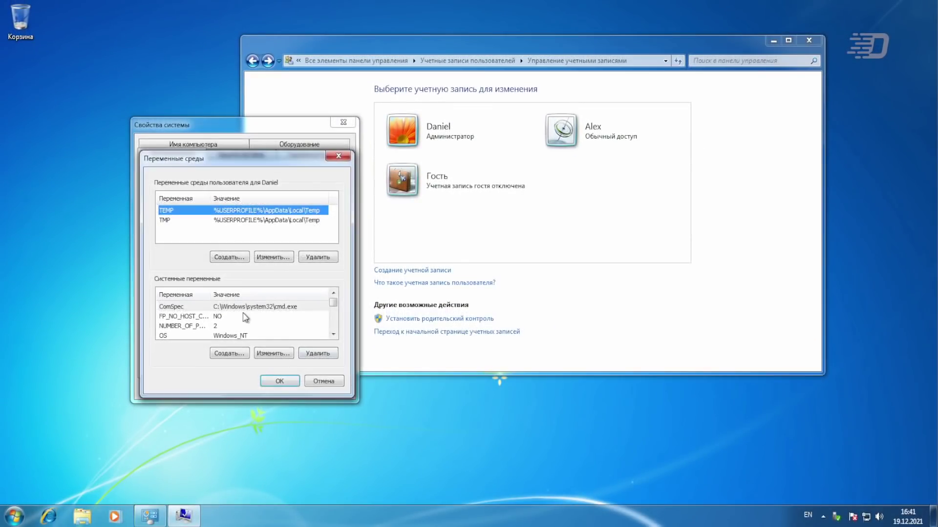
Create a system variable with the same name as the earlier user variable and an echo command with a quoted name as its value
{"action": "left_click", "coordinate": [244, 307]}
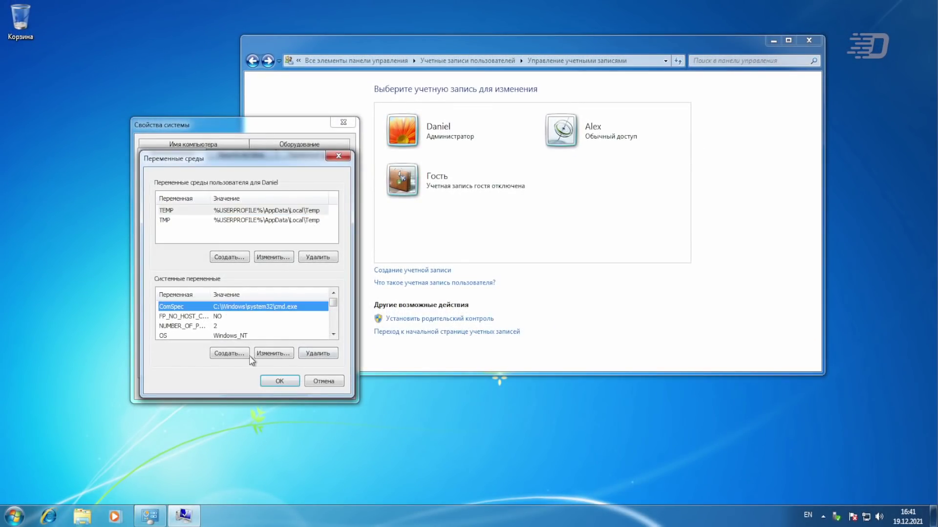
{"action": "left_click", "coordinate": [244, 353]}
{"action": "type", "text": "echo \"\""}
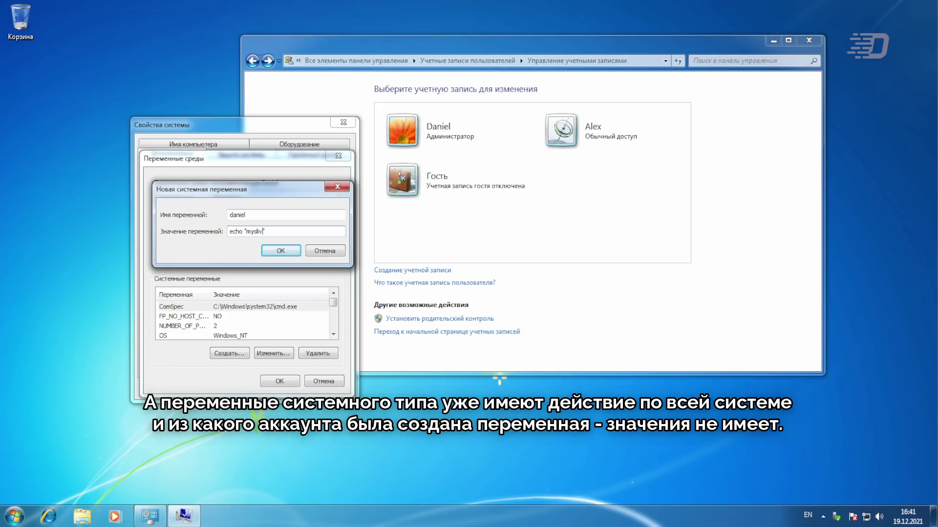
{"action": "left_click", "coordinate": [281, 251]}
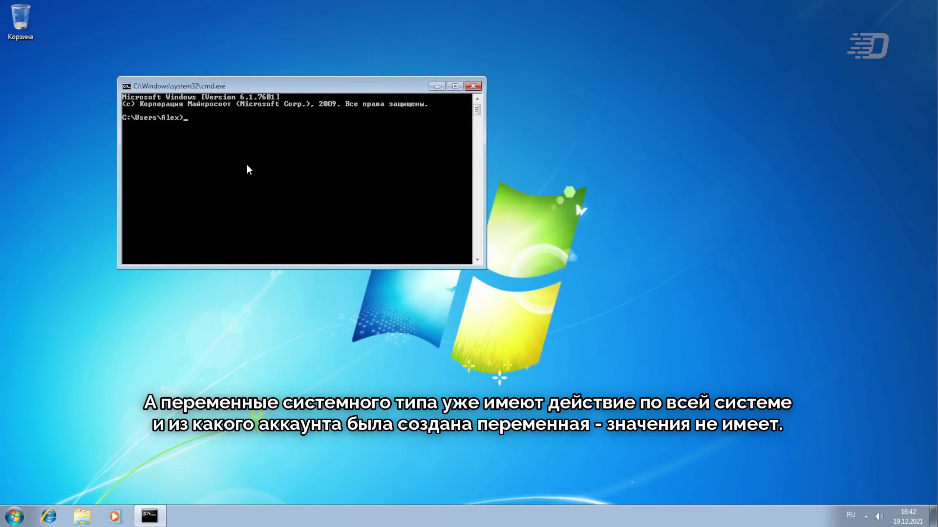
Enter the new system variable in percent signs at the standard account's command prompt
{"action": "key", "text": "alt+shift"}
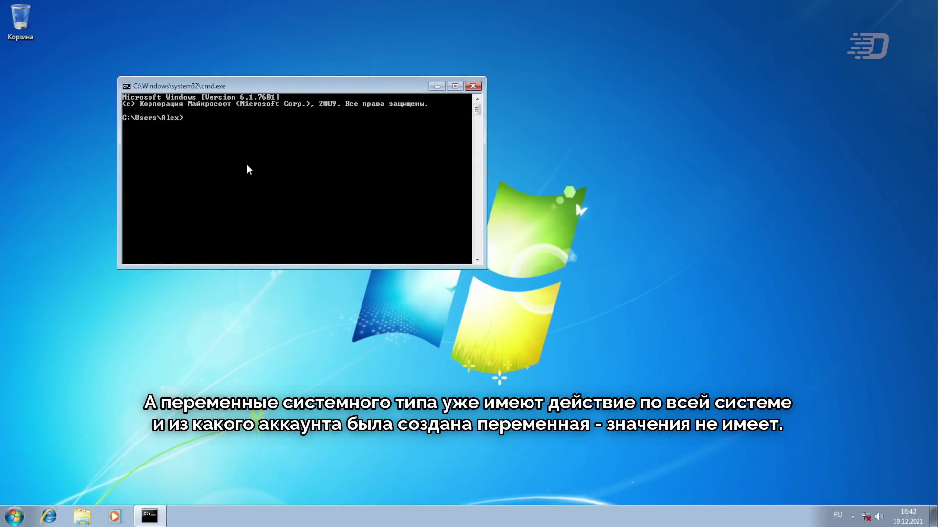
{"action": "type", "text": "%daniel%"}
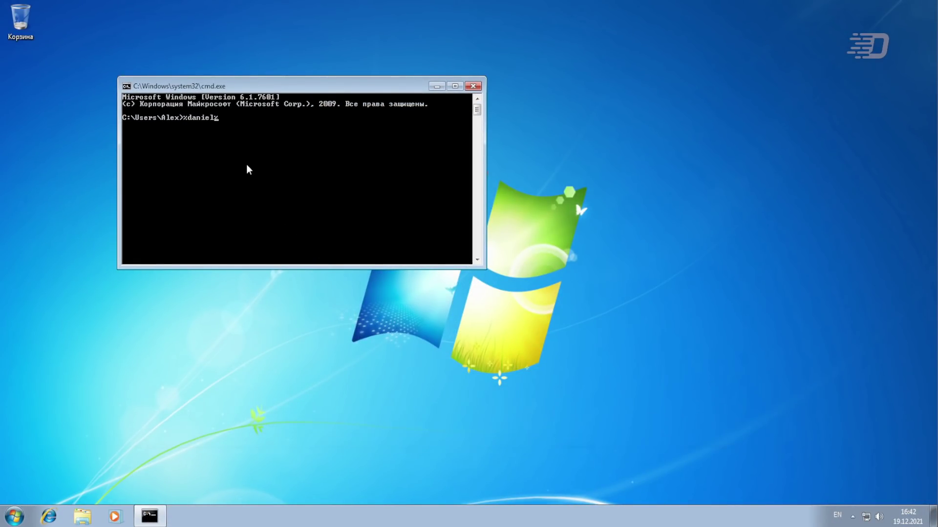
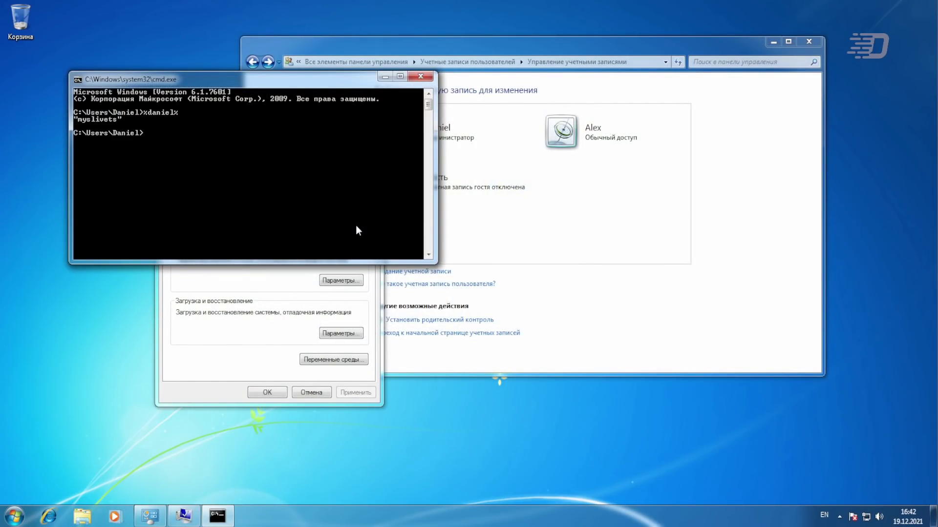
Rerun the system variable several times in the administrator account's command prompt
{"action": "key", "text": "Up"}
{"action": "key", "text": "Return"}
{"action": "key", "text": "Up"}
{"action": "key", "text": "Return"}
{"action": "key", "text": "Up"}
{"action": "key", "text": "Return"}
{"action": "key", "text": "Up"}
{"action": "key", "text": "Return"}
{"action": "key", "text": "Up"}
{"action": "key", "text": "Return"}
{"action": "key", "text": "Up"}
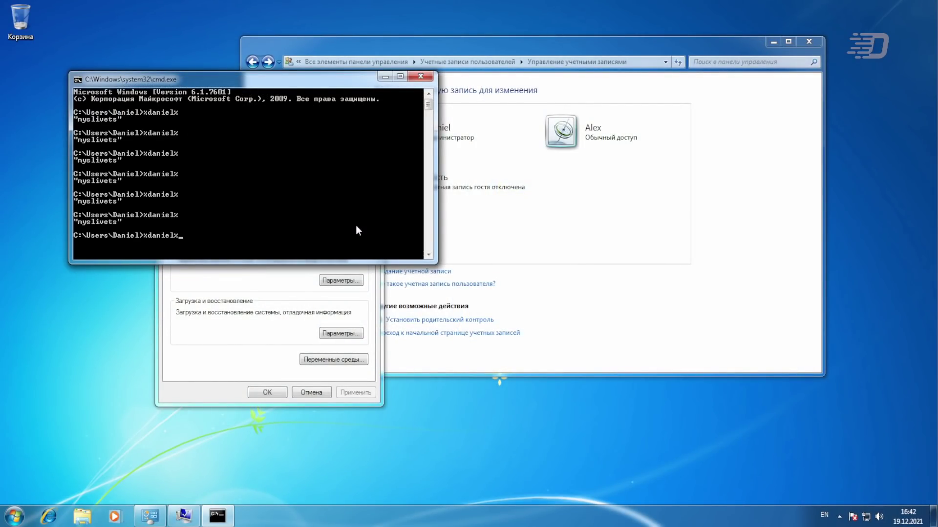
{"action": "key", "text": "Return"}
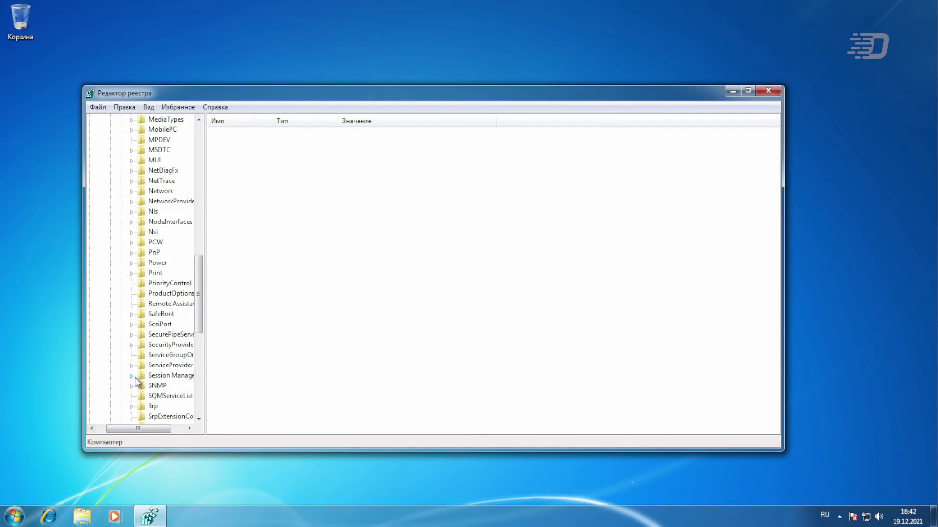
Open the Environment key under Session Manager in the Registry Editor to examine the stored system variables
{"action": "left_click", "coordinate": [133, 376]}
{"action": "left_click", "coordinate": [171, 315]}
{"action": "left_click_drag", "start_coordinate": [154, 433], "coordinate": [242, 364]}
Examine the user variables in the first long S-1-5-21 account's Environment key under HKEY_USERS, and collapse that branch
{"action": "scroll", "coordinate": [194, 314], "scroll_direction": "down", "scroll_amount": 15}
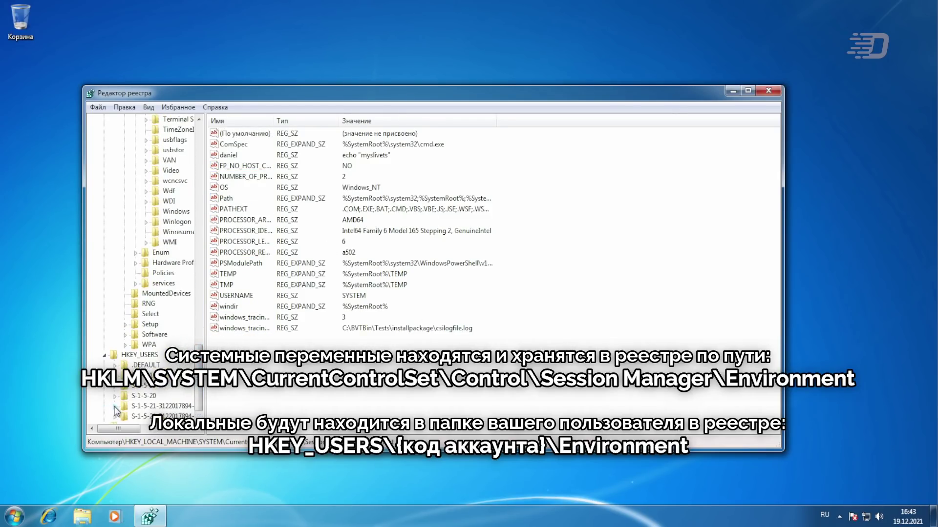
{"action": "left_click", "coordinate": [115, 406]}
{"action": "left_click", "coordinate": [137, 337]}
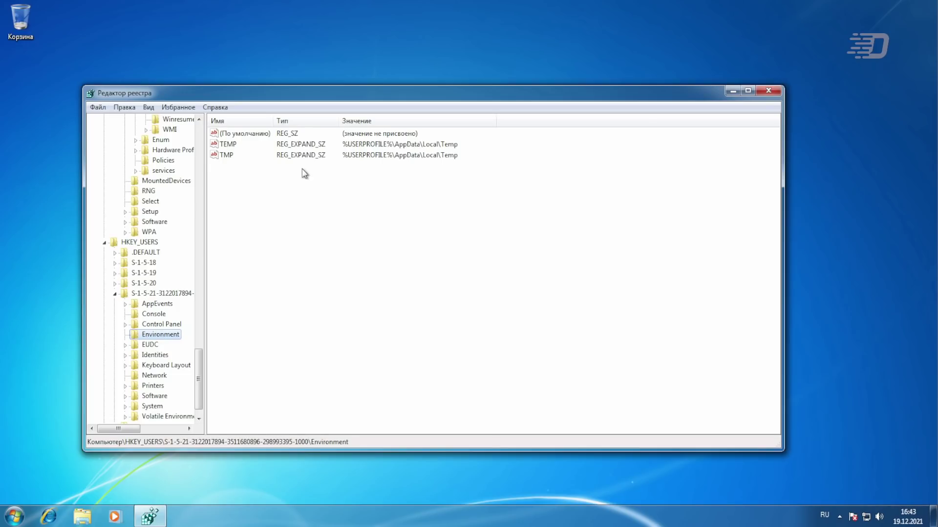
{"action": "left_click_drag", "start_coordinate": [271, 147], "coordinate": [254, 195]}
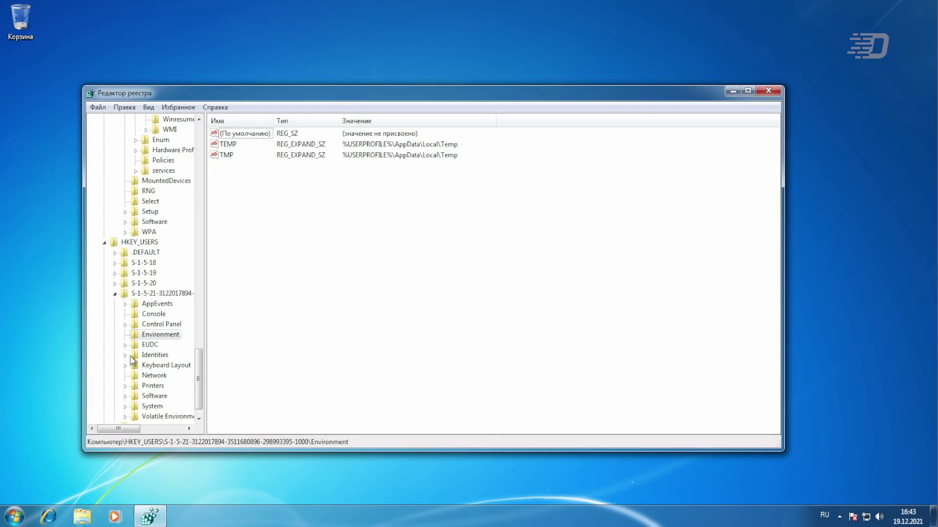
{"action": "left_click", "coordinate": [115, 294]}
{"action": "left_click", "coordinate": [104, 345]}
Delete every system variable, leaving the default value, from the Session Manager\Environment key under HKEY_LOCAL_MACHINE
{"action": "scroll", "coordinate": [202, 364], "scroll_direction": "up", "scroll_amount": 3}
{"action": "scroll", "coordinate": [203, 358], "scroll_direction": "up", "scroll_amount": 6}
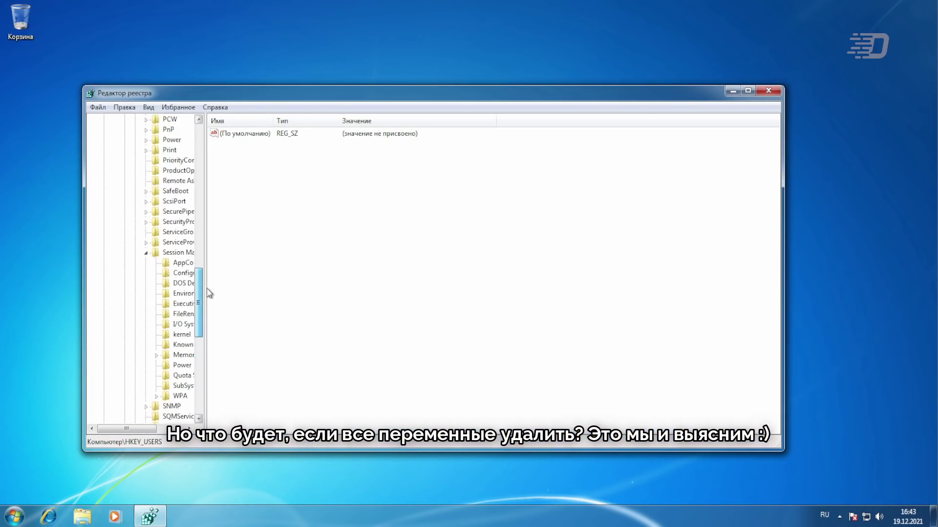
{"action": "double_click", "coordinate": [177, 283]}
{"action": "left_click", "coordinate": [183, 325]}
{"action": "left_click_drag", "start_coordinate": [344, 367], "coordinate": [320, 322]}
{"action": "left_click_drag", "start_coordinate": [269, 115], "coordinate": [286, 74]}
{"action": "left_click_drag", "start_coordinate": [270, 313], "coordinate": [238, 100]}
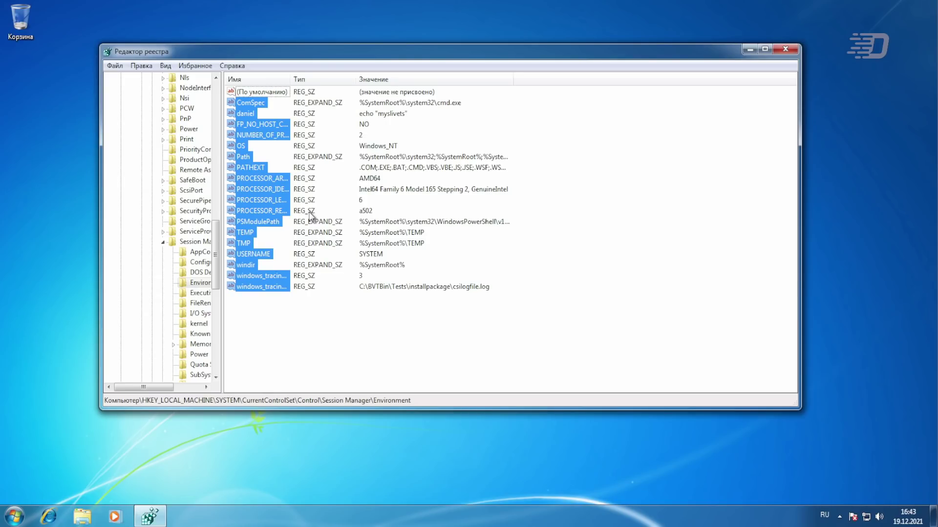
{"action": "key", "text": "Delete"}
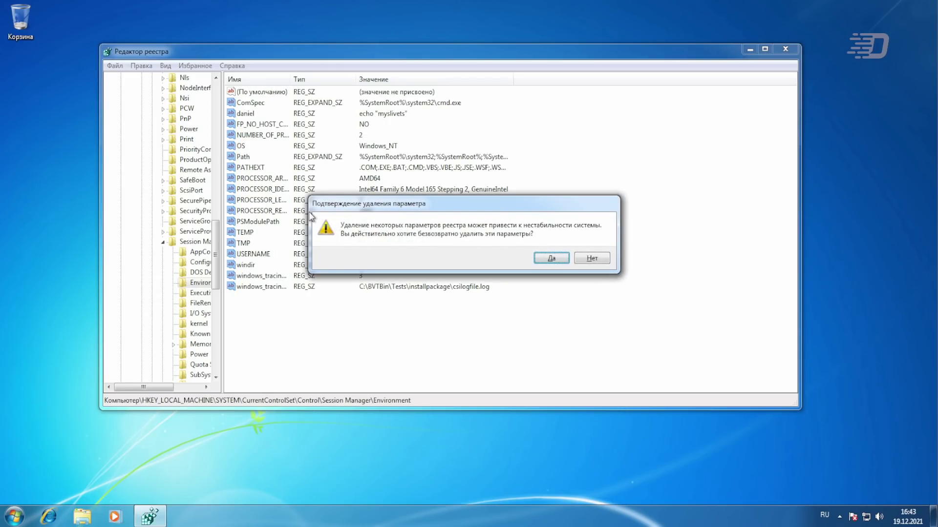
{"action": "key", "text": "Return"}
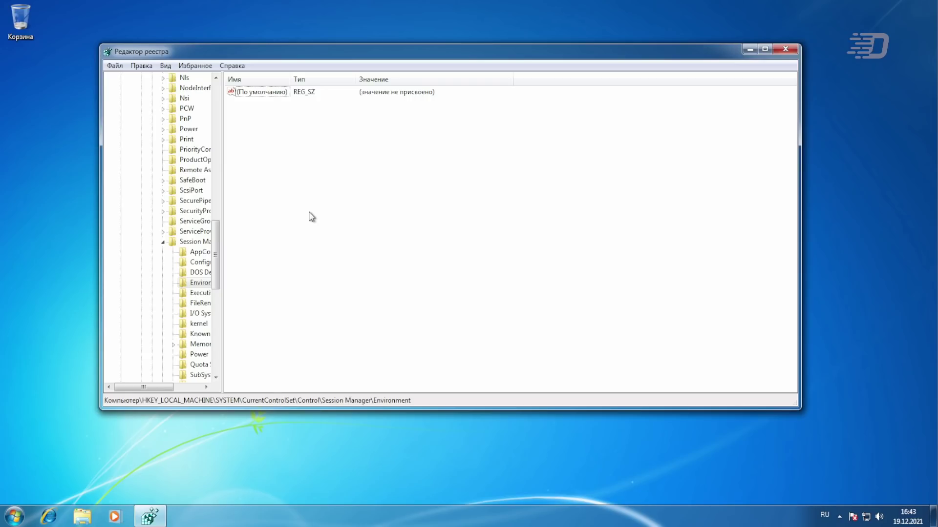
Delete TEMP and TMP from the first S-1-5-21 account's Environment key under HKEY_USERS and close the Registry Editor
{"action": "left_click_drag", "start_coordinate": [216, 255], "coordinate": [216, 338]}
{"action": "left_click", "coordinate": [121, 365]}
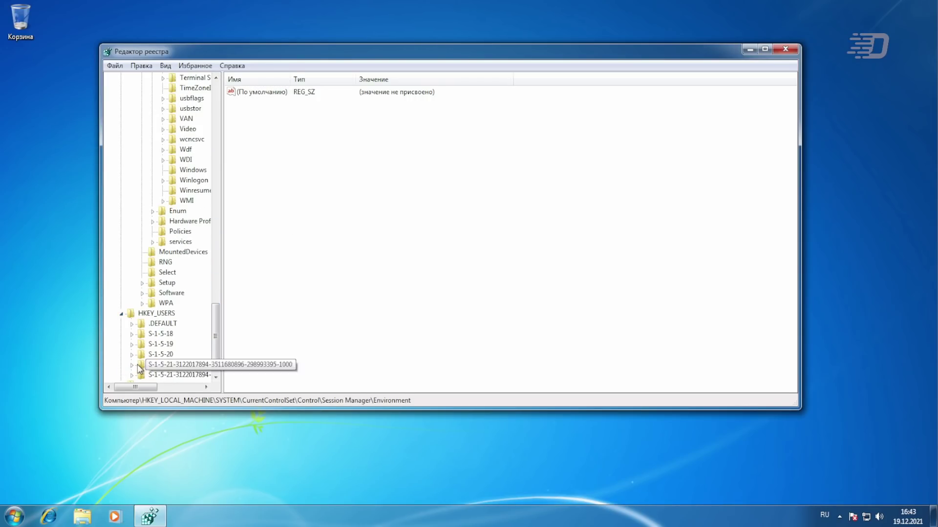
{"action": "left_click", "coordinate": [132, 375]}
{"action": "left_click", "coordinate": [184, 299]}
{"action": "left_click", "coordinate": [302, 241]}
{"action": "key", "text": "ctrl+a"}
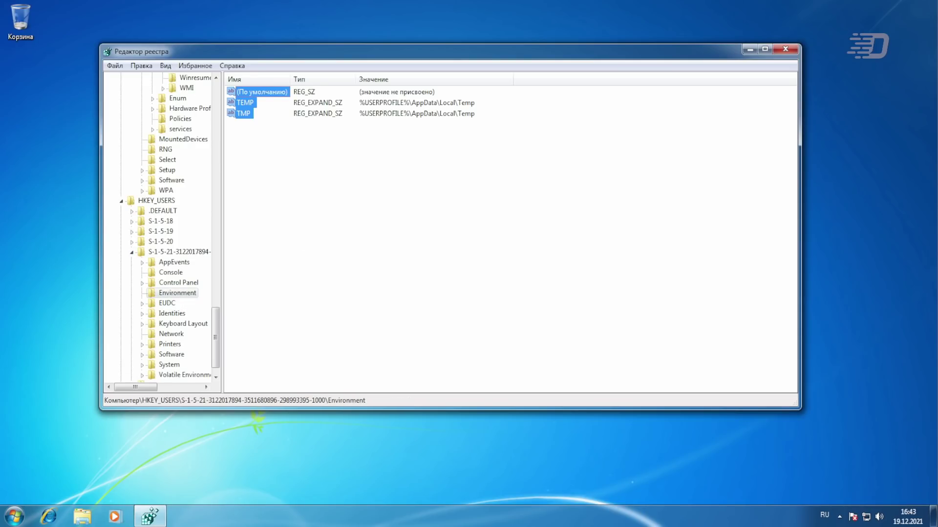
{"action": "left_click_drag", "start_coordinate": [270, 147], "coordinate": [244, 103]}
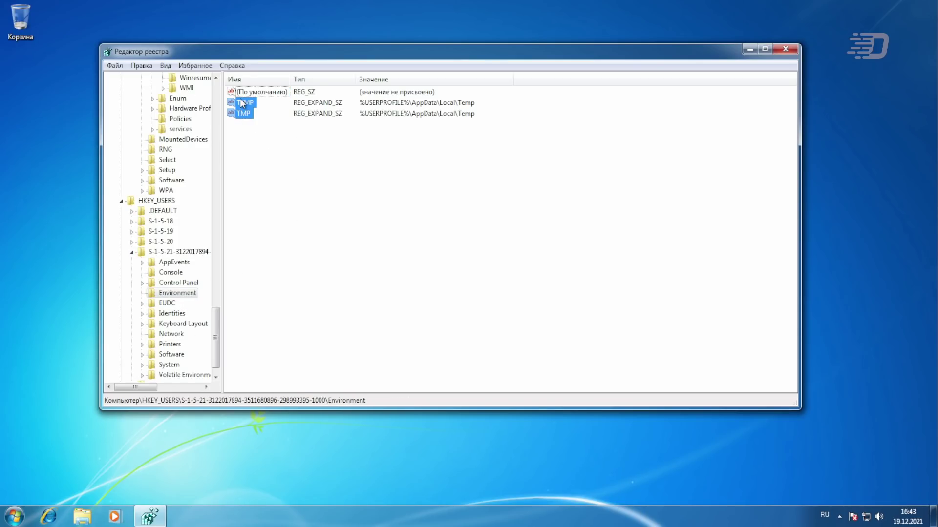
{"action": "key", "text": "Delete"}
{"action": "key", "text": "Return"}
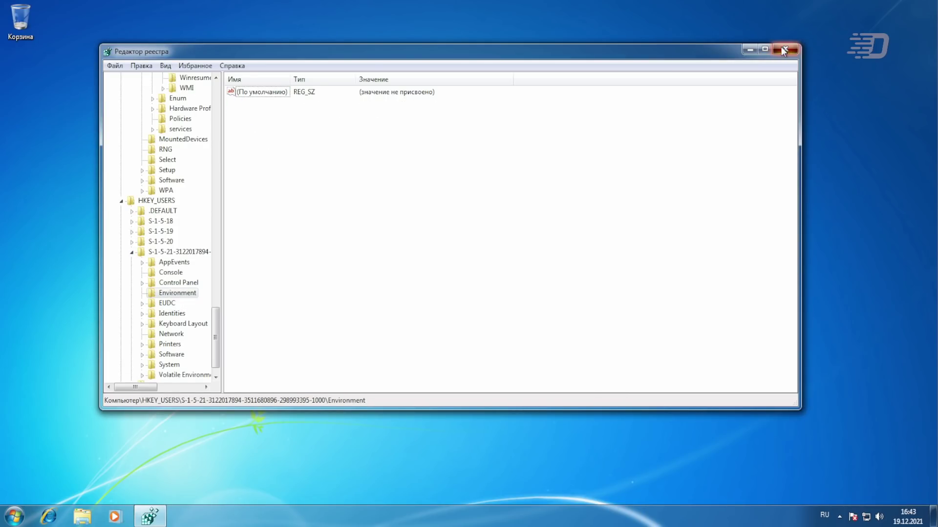
{"action": "left_click", "coordinate": [785, 49]}
Apply the Aero theme Архитектура in the desktop personalization settings
{"action": "left_click_drag", "start_coordinate": [561, 382], "coordinate": [532, 335]}
{"action": "right_click", "coordinate": [533, 335]}
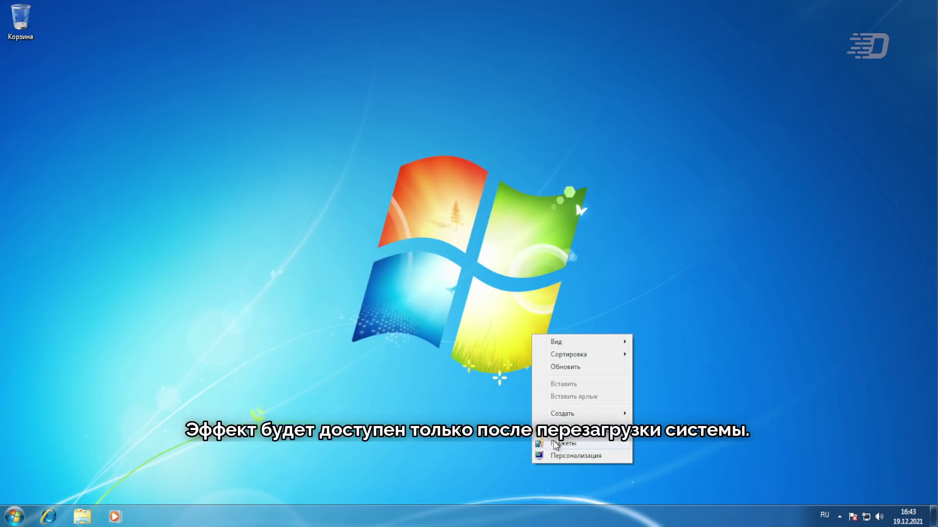
{"action": "left_click", "coordinate": [557, 460]}
{"action": "scroll", "coordinate": [564, 239], "scroll_direction": "up", "scroll_amount": 3}
{"action": "left_click", "coordinate": [556, 196]}
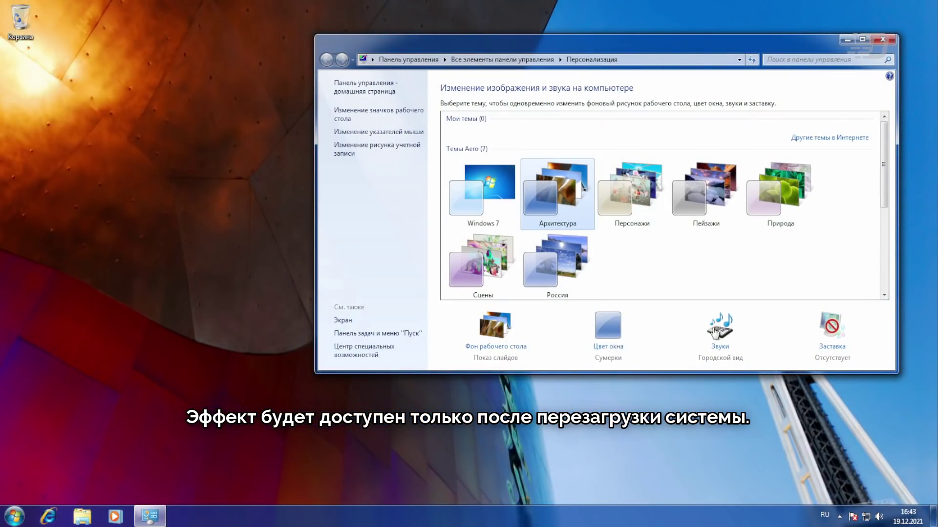
Select the Восклицание event in the Городской вид sound scheme and close the sound settings
{"action": "left_click", "coordinate": [716, 332]}
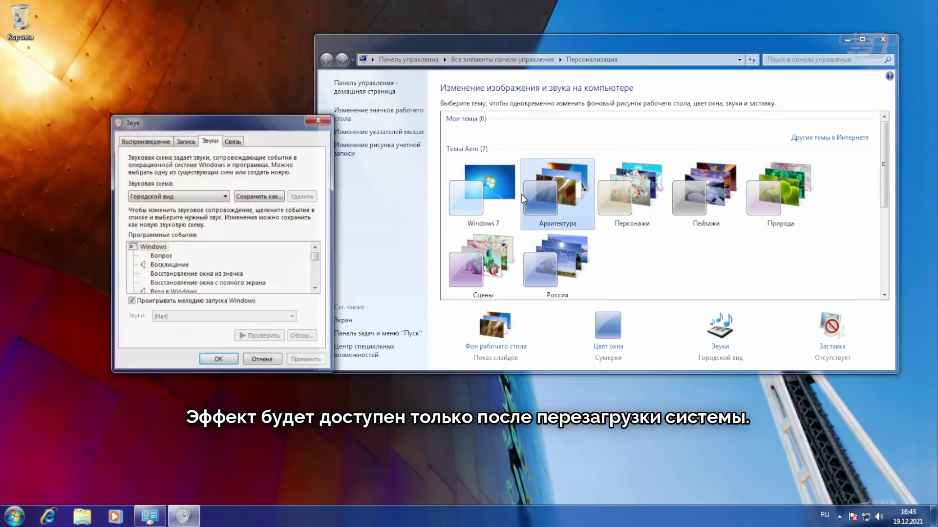
{"action": "left_click", "coordinate": [168, 265]}
{"action": "left_click", "coordinate": [879, 517]}
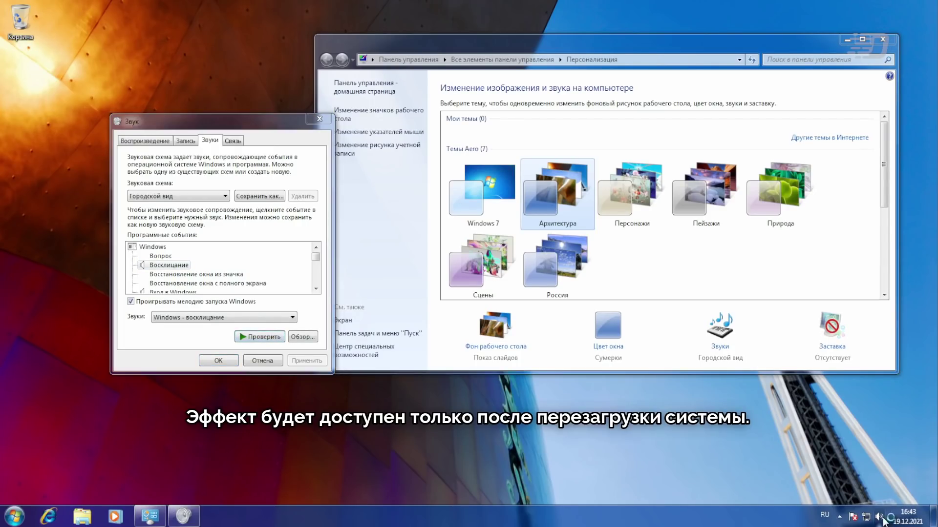
{"action": "left_click", "coordinate": [253, 174]}
{"action": "left_click", "coordinate": [218, 361]}
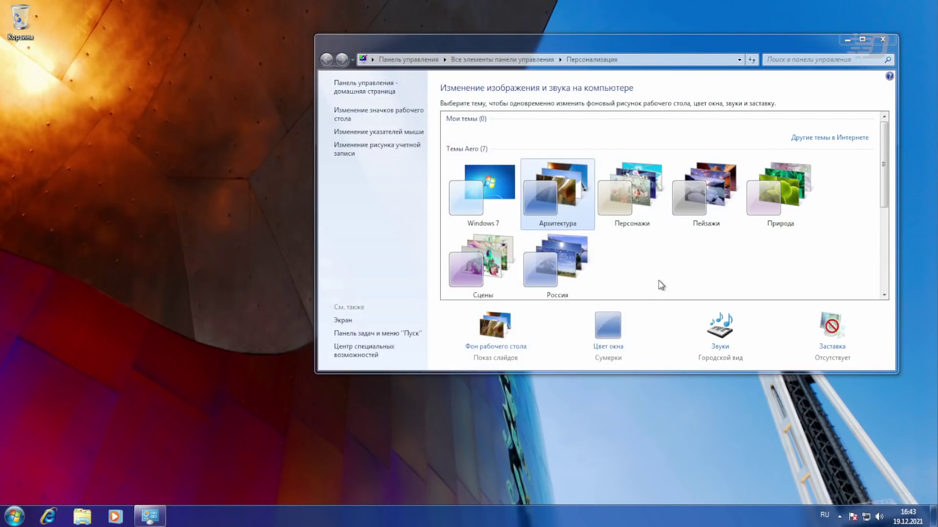
Close the personalization window, restart Windows and sign in to the administrator account
{"action": "key", "text": "alt+F4"}
{"action": "key", "text": "super"}
{"action": "mouse_move", "coordinate": [249, 487]}
{"action": "left_click", "coordinate": [301, 473]}
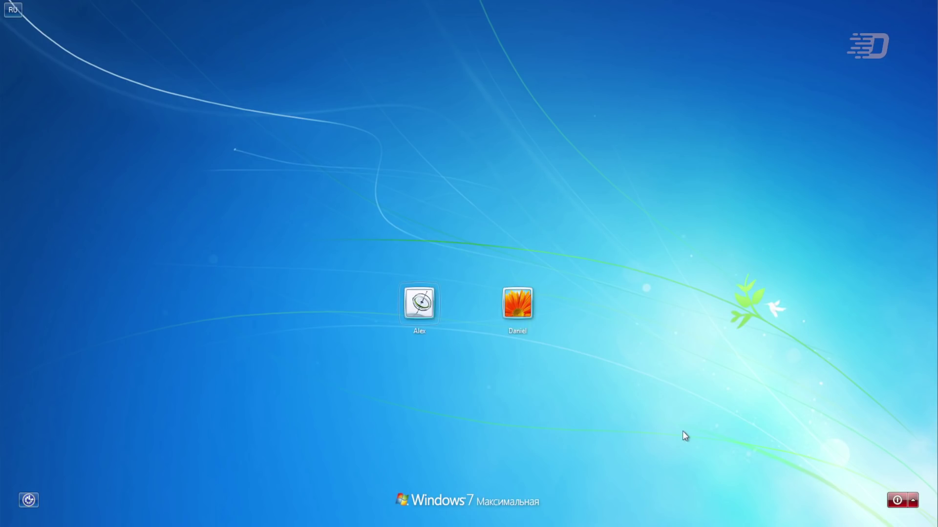
{"action": "left_click", "coordinate": [508, 315]}
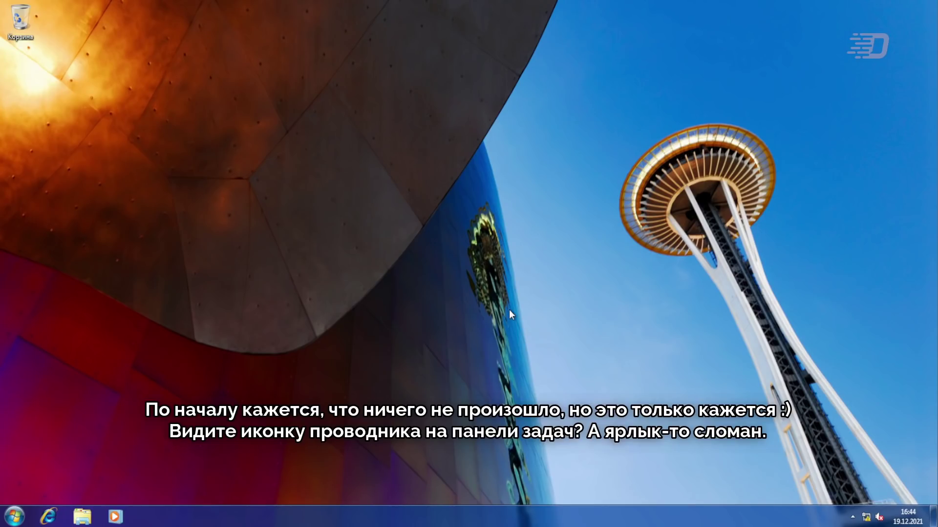
{"action": "left_click_drag", "start_coordinate": [466, 301], "coordinate": [668, 376]}
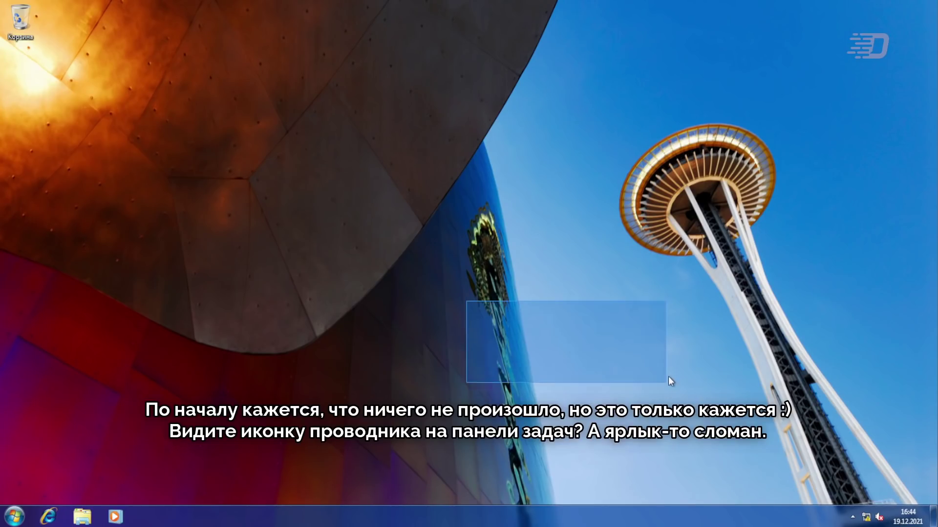
{"action": "left_click_drag", "start_coordinate": [586, 325], "coordinate": [324, 327]}
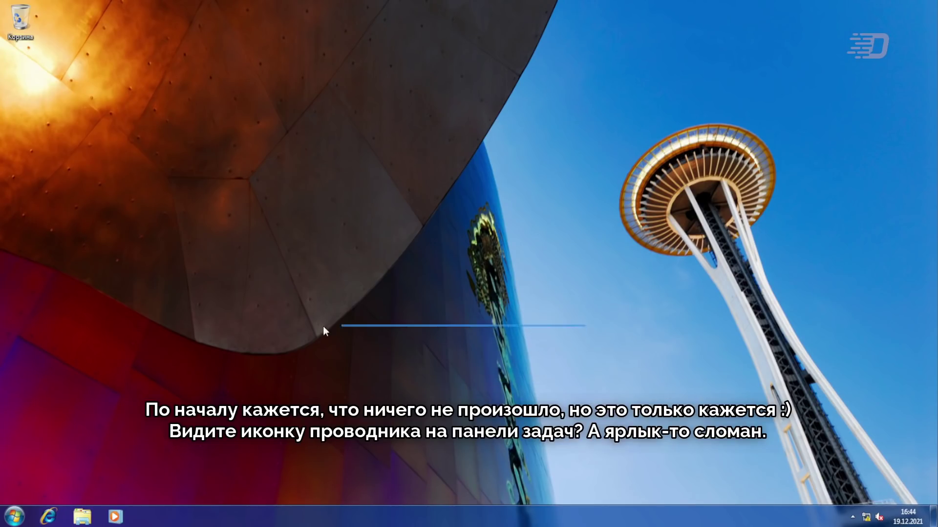
Try to launch Paint from the Start menu's main program list and decline removing the item
{"action": "left_click", "coordinate": [13, 517]}
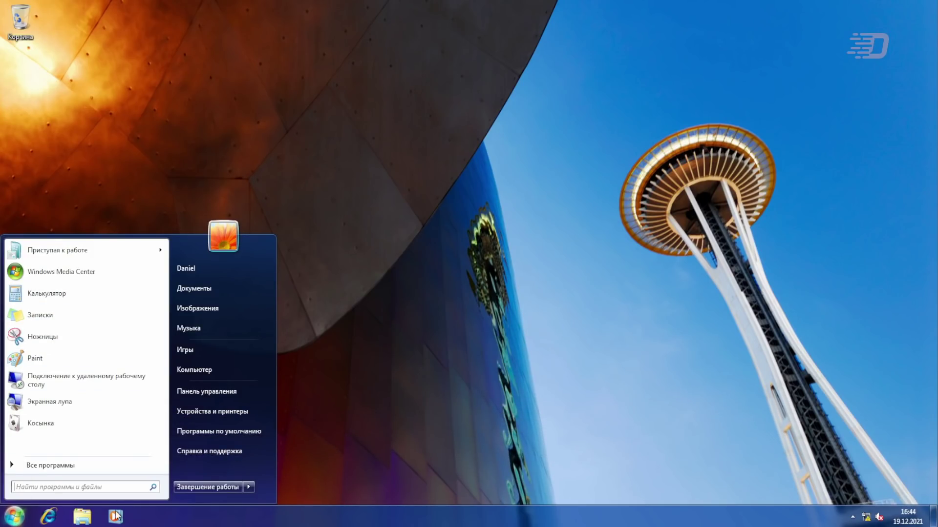
{"action": "left_click", "coordinate": [48, 356]}
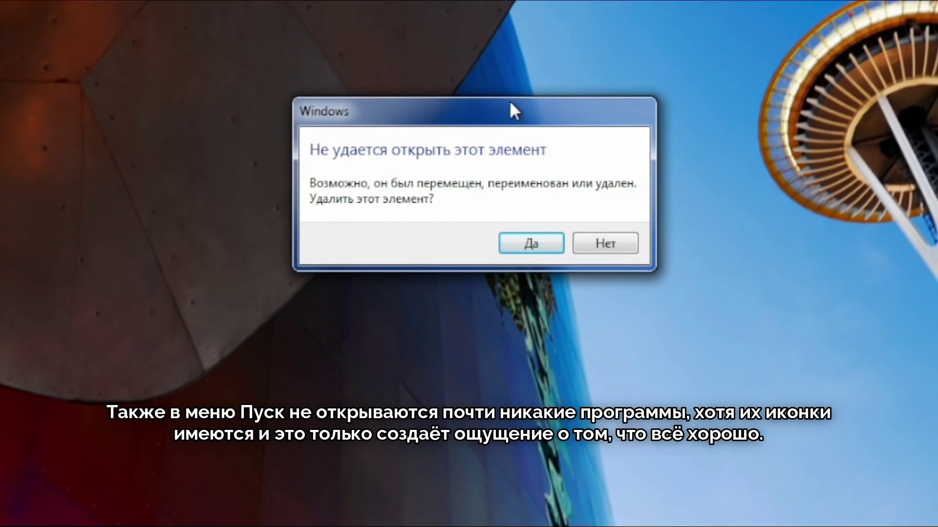
{"action": "left_click_drag", "start_coordinate": [509, 104], "coordinate": [511, 90]}
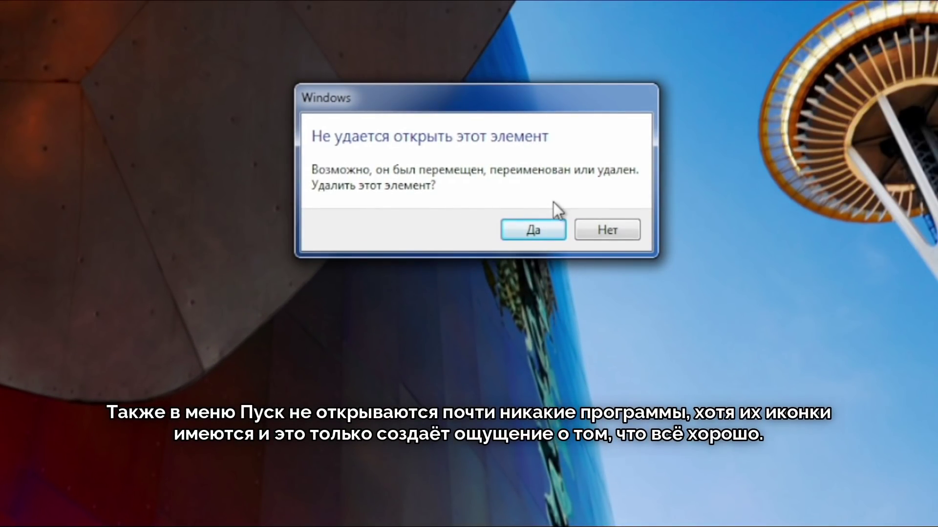
{"action": "left_click", "coordinate": [592, 230]}
Open Task Manager, look at its performance graphs and close it
{"action": "right_click", "coordinate": [177, 516]}
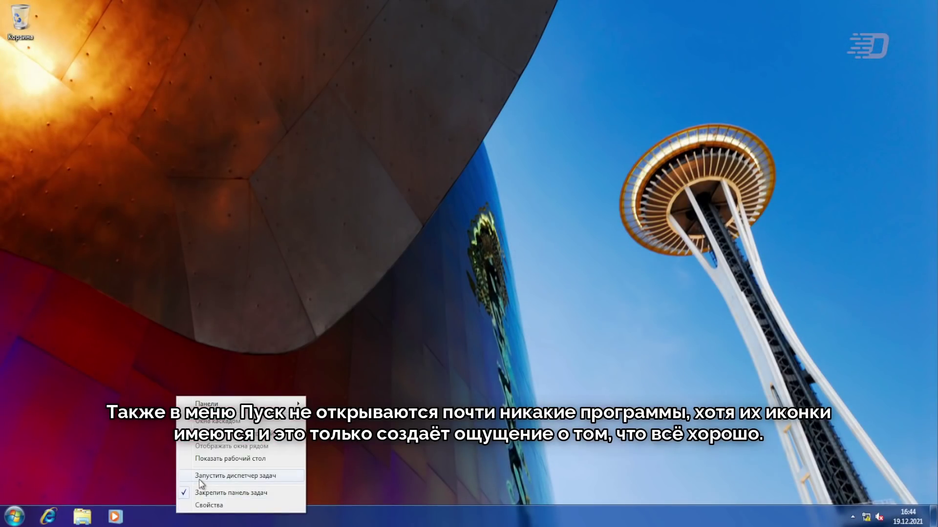
{"action": "left_click", "coordinate": [201, 476]}
{"action": "left_click_drag", "start_coordinate": [149, 13], "coordinate": [245, 66]}
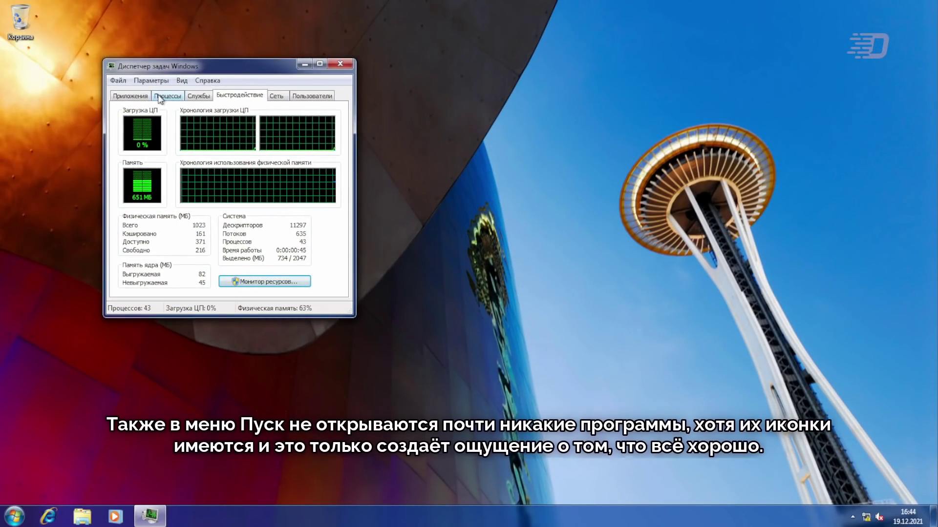
{"action": "left_click", "coordinate": [340, 64]}
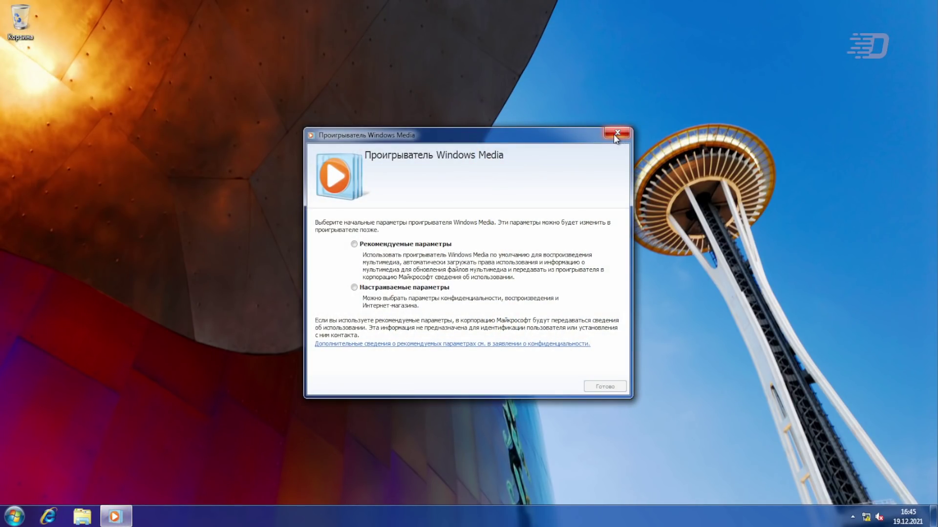
Close the Windows Media Player setup window and try to launch Paint from the Стандартные program group
{"action": "left_click", "coordinate": [617, 133]}
{"action": "key", "text": "super"}
{"action": "left_click", "coordinate": [44, 465]}
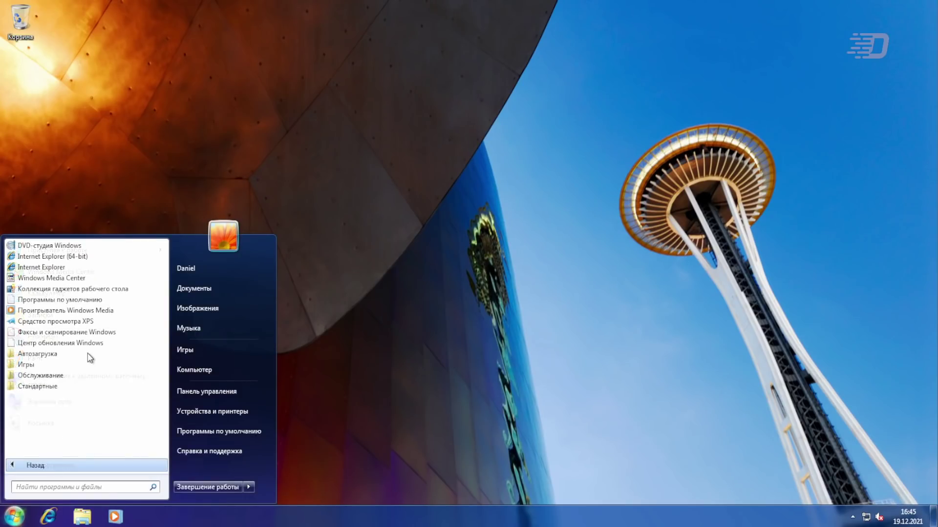
{"action": "left_click", "coordinate": [57, 387]}
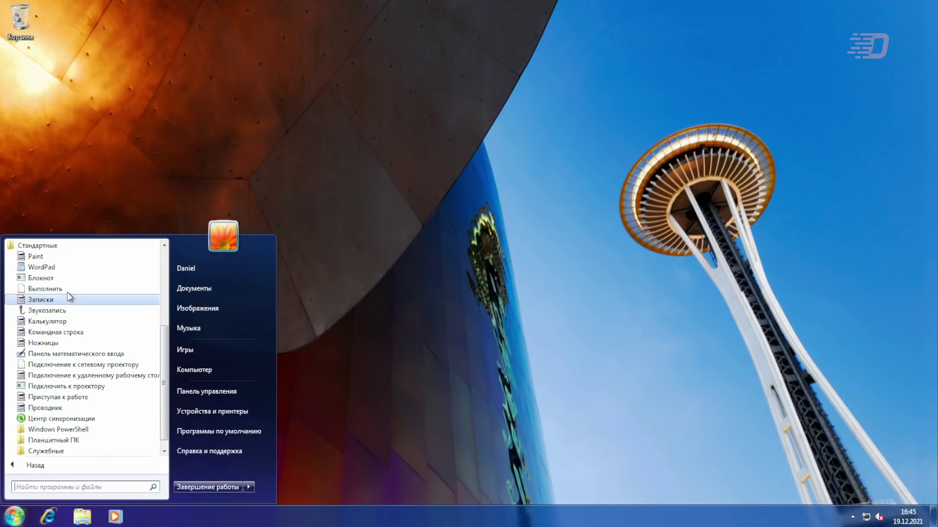
{"action": "left_click", "coordinate": [53, 256]}
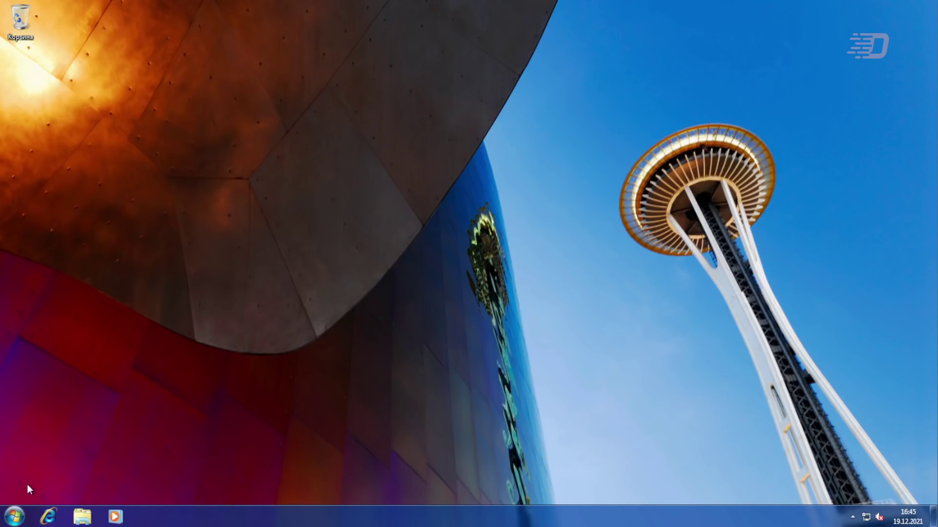
Place a shortcut to Ножницы from the Start menu on the desktop
{"action": "left_click", "coordinate": [15, 516]}
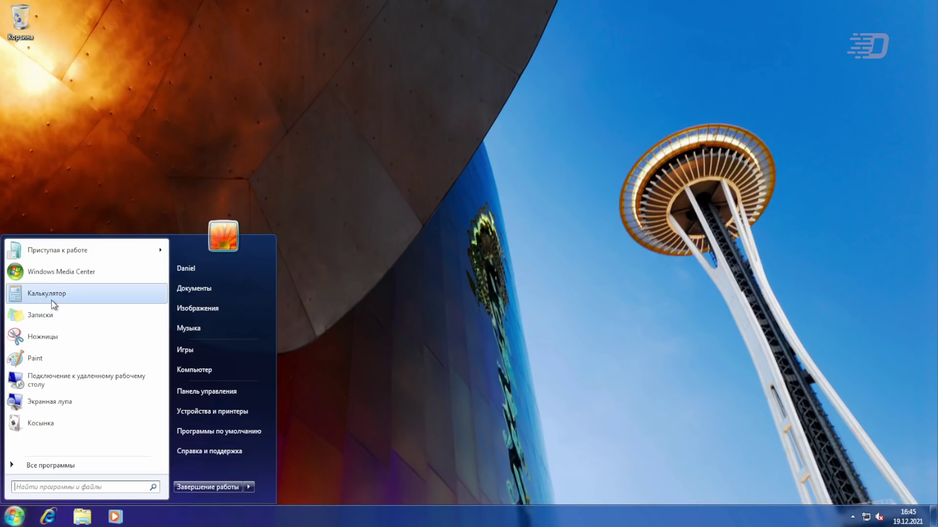
{"action": "left_click_drag", "start_coordinate": [49, 337], "coordinate": [133, 150]}
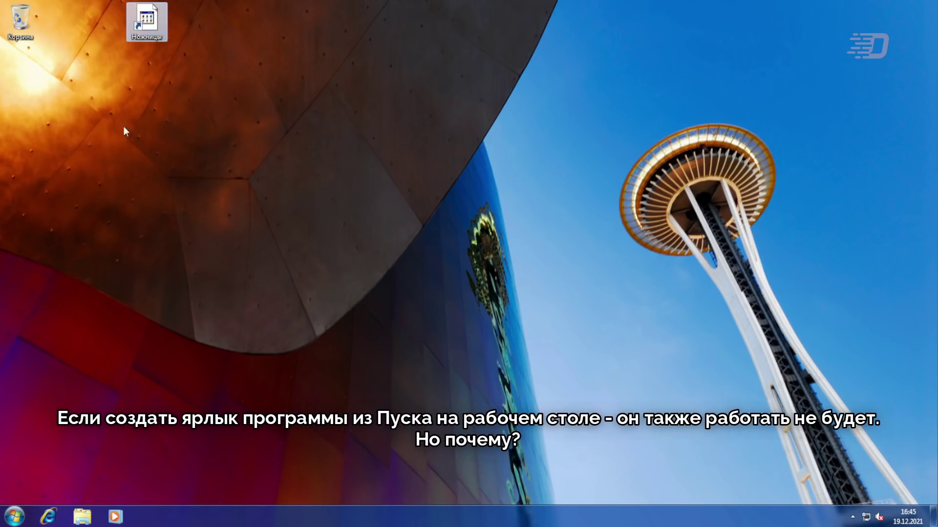
Try to open the Ножницы shortcut's file location and run it as administrator from the Рабочий стол folder, and close the folder window
{"action": "right_click", "coordinate": [142, 38]}
{"action": "left_click", "coordinate": [163, 58]}
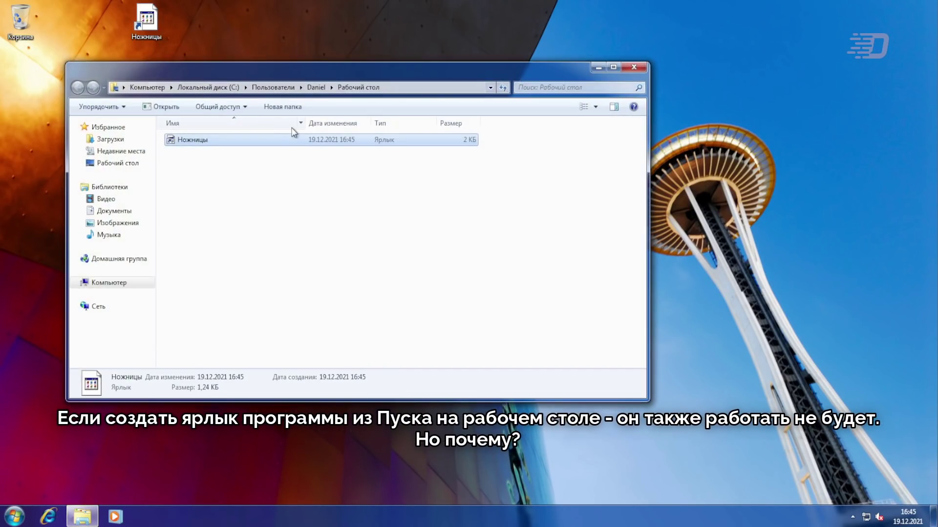
{"action": "right_click", "coordinate": [267, 148]}
{"action": "right_click", "coordinate": [226, 140]}
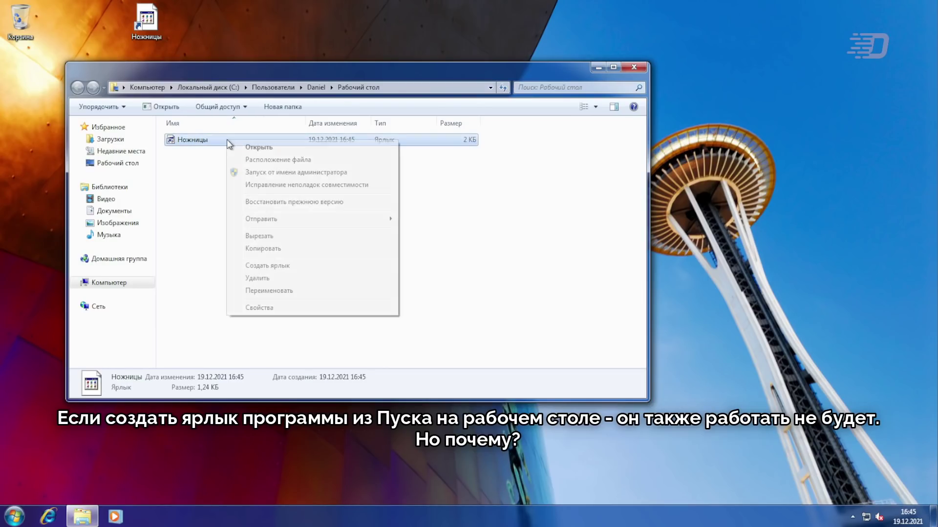
{"action": "left_click", "coordinate": [255, 160]}
{"action": "right_click", "coordinate": [248, 142]}
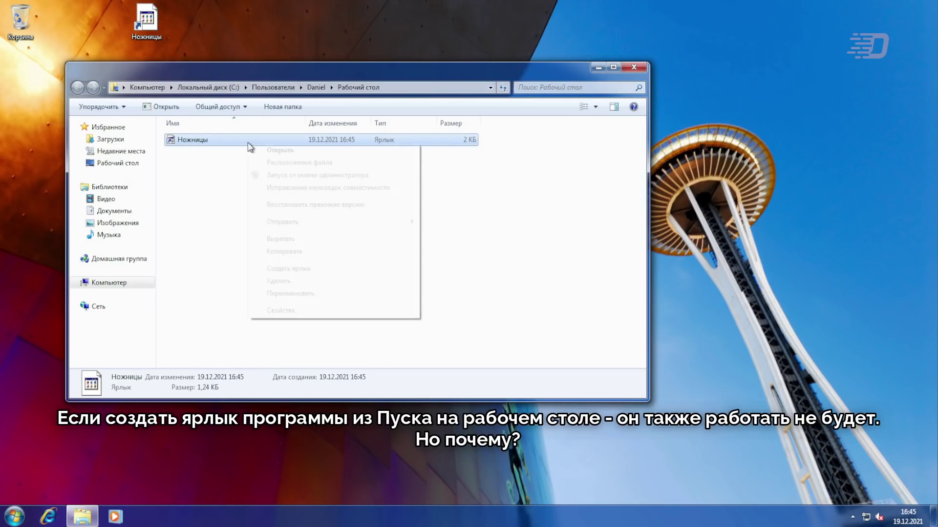
{"action": "left_click", "coordinate": [284, 176]}
{"action": "left_click", "coordinate": [634, 67]}
Place shortcuts to Подключение к удаленному рабочему столу, Windows Media Center and Приступая к работе from the Start menu on the desktop
{"action": "left_click", "coordinate": [14, 517]}
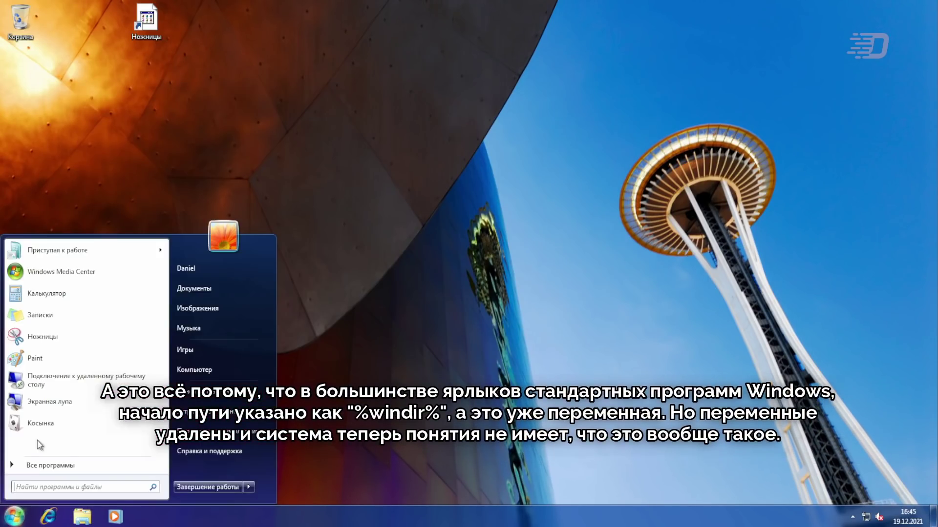
{"action": "left_click_drag", "start_coordinate": [54, 383], "coordinate": [123, 294]}
{"action": "left_click", "coordinate": [19, 508]}
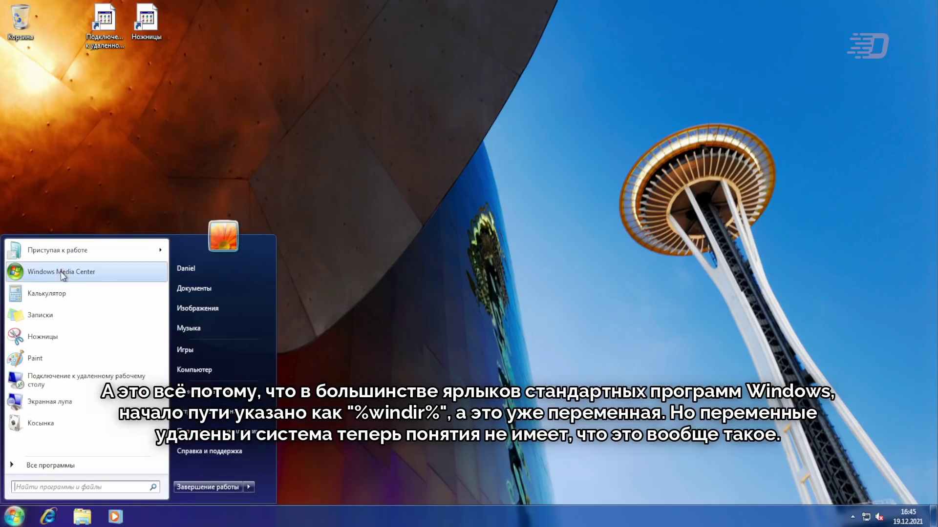
{"action": "left_click_drag", "start_coordinate": [53, 270], "coordinate": [128, 148]}
{"action": "left_click", "coordinate": [14, 517]}
{"action": "left_click_drag", "start_coordinate": [53, 248], "coordinate": [122, 120]}
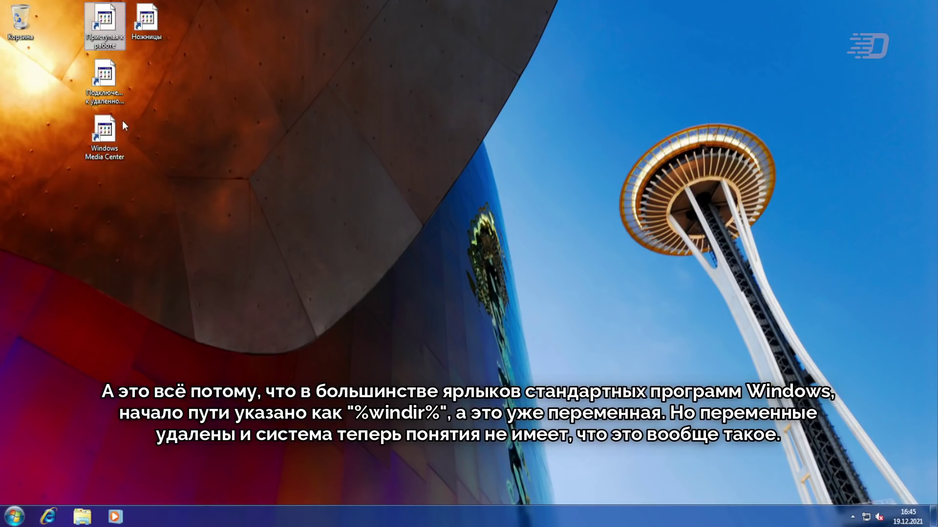
Check the available commands of the remote desktop connection shortcut and try to launch Ножницы from the desktop
{"action": "right_click", "coordinate": [106, 73]}
{"action": "right_click", "coordinate": [124, 83]}
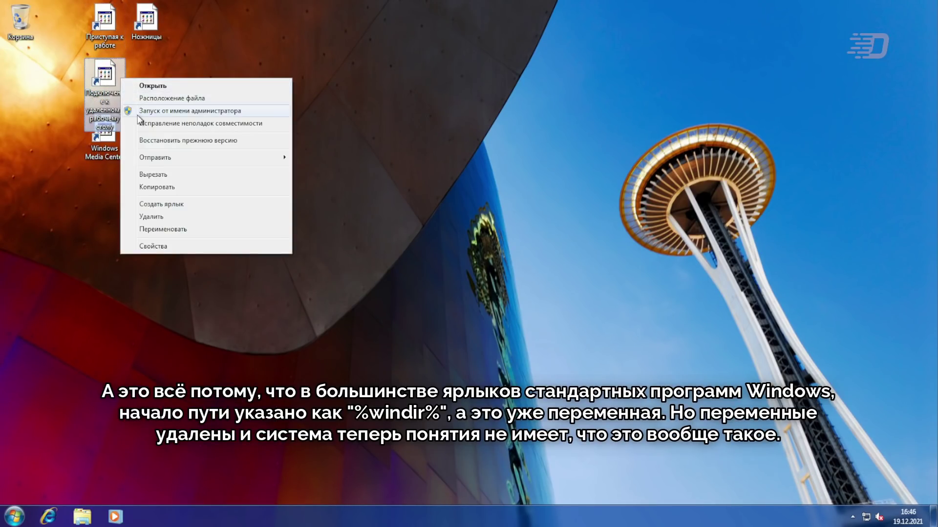
{"action": "left_click", "coordinate": [108, 36]}
{"action": "double_click", "coordinate": [147, 22]}
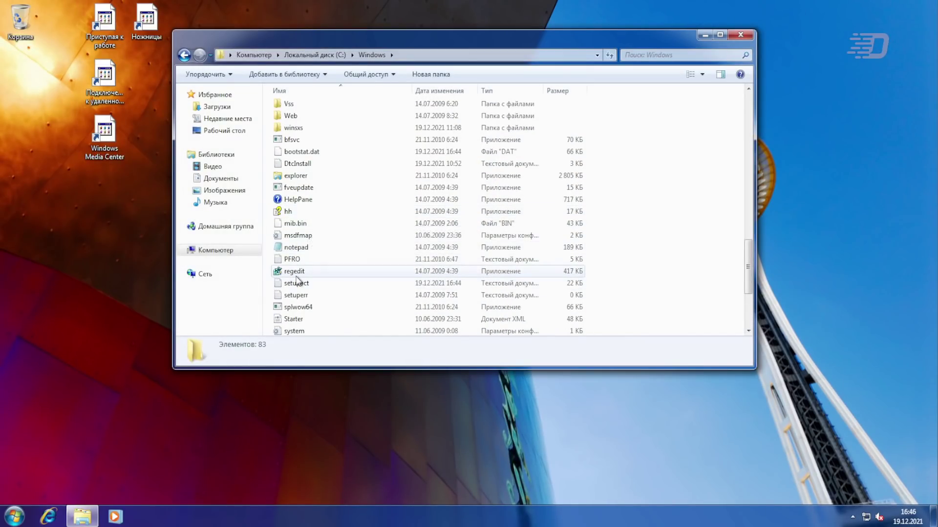
Try to launch regedit from the C:\Windows folder and dismiss the error message
{"action": "double_click", "coordinate": [297, 272]}
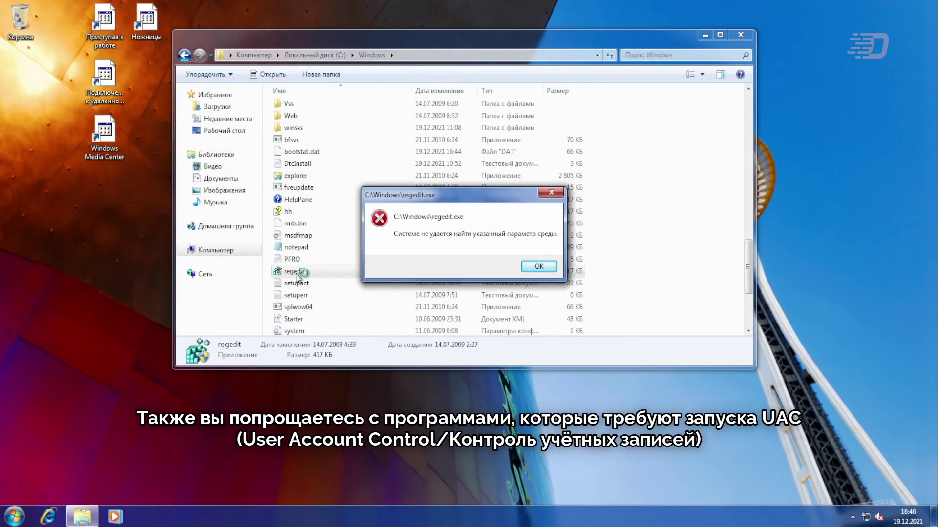
{"action": "left_click", "coordinate": [539, 266]}
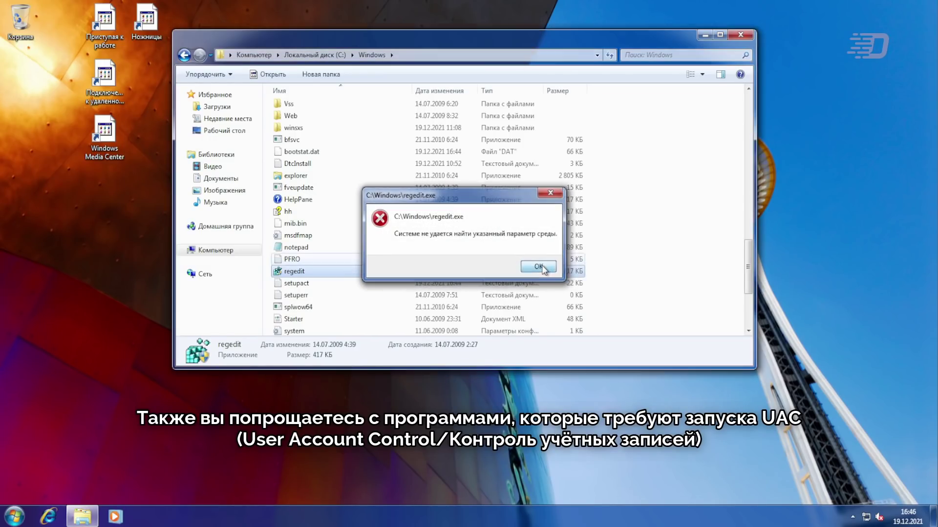
{"action": "left_click", "coordinate": [539, 266]}
Launch explorer and notepad from the C:\Windows folder, closing each window after it opens
{"action": "scroll", "coordinate": [371, 269], "scroll_direction": "down", "scroll_amount": 4}
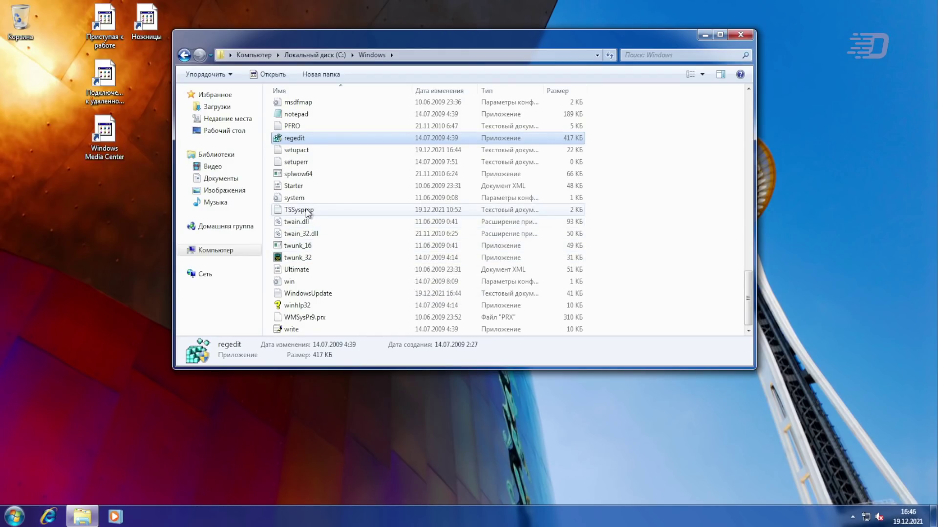
{"action": "scroll", "coordinate": [293, 210], "scroll_direction": "up", "scroll_amount": 3}
{"action": "double_click", "coordinate": [293, 143]}
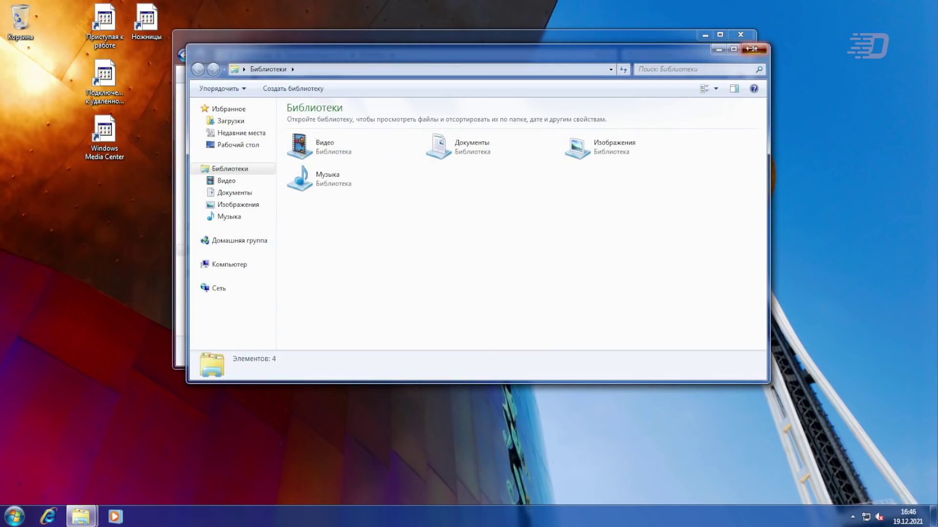
{"action": "left_click", "coordinate": [752, 49]}
{"action": "double_click", "coordinate": [293, 212]}
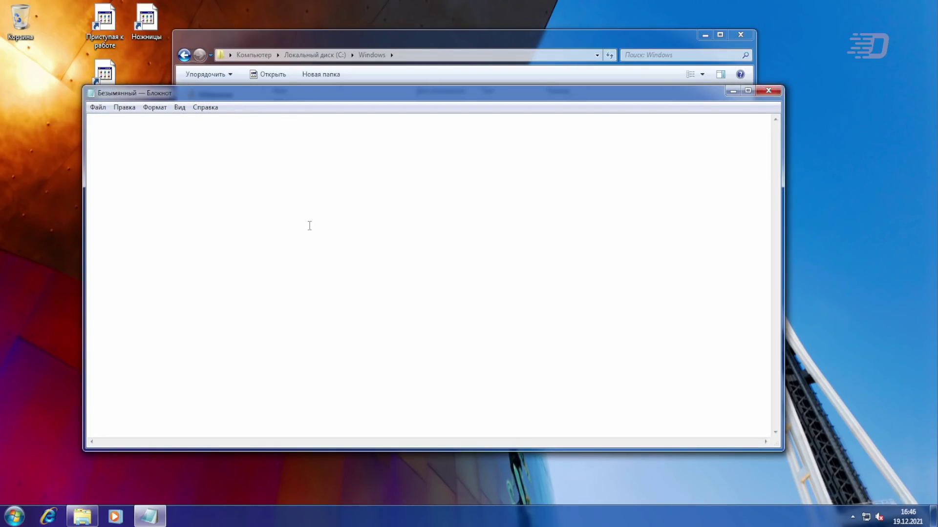
{"action": "left_click", "coordinate": [767, 91]}
Open the System32 folder and place a shortcut to Калькулятор from the Start menu on the desktop
{"action": "double_click", "coordinate": [307, 198]}
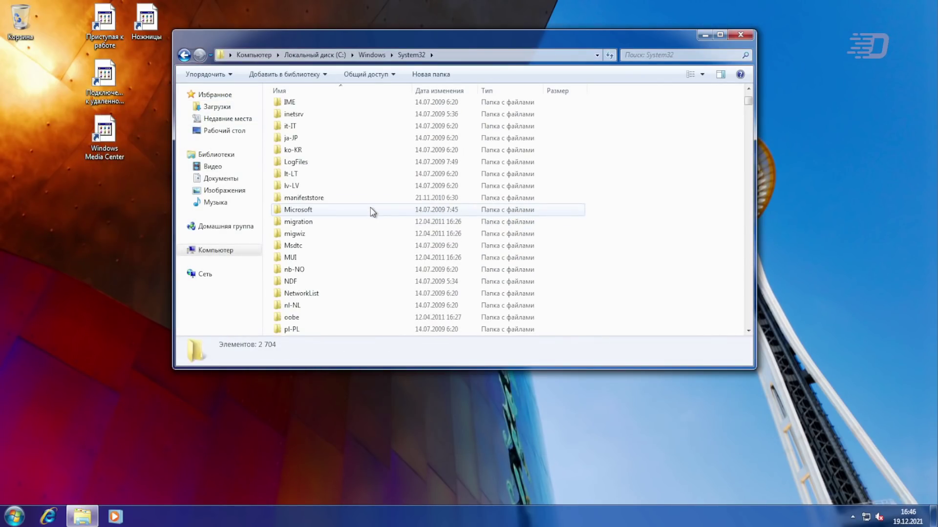
{"action": "scroll", "coordinate": [362, 207], "scroll_direction": "down", "scroll_amount": 20}
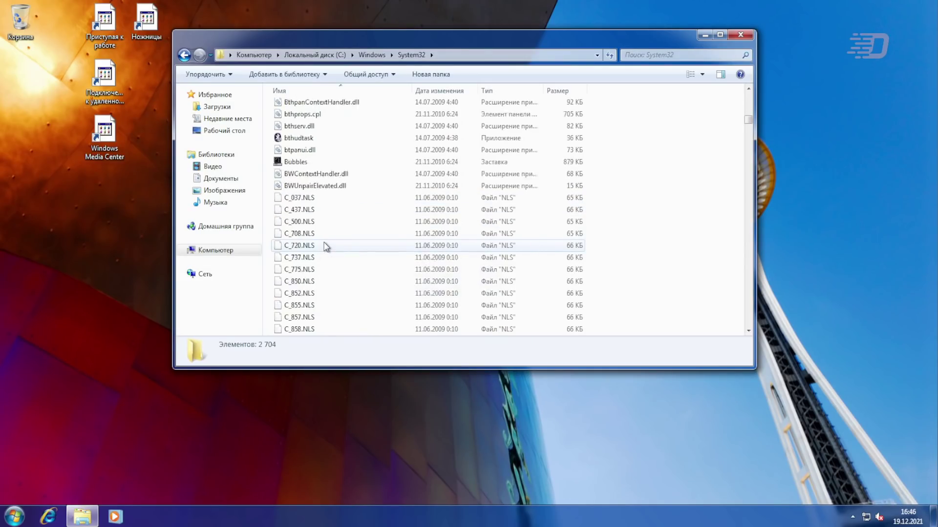
{"action": "scroll", "coordinate": [326, 247], "scroll_direction": "up", "scroll_amount": 12}
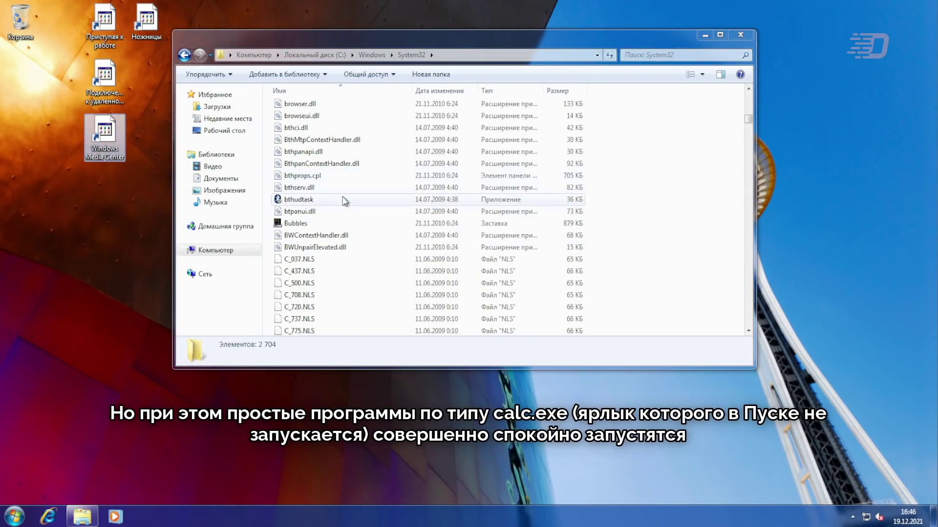
{"action": "left_click", "coordinate": [317, 259]}
{"action": "left_click", "coordinate": [14, 516]}
{"action": "left_click_drag", "start_coordinate": [34, 297], "coordinate": [29, 139]}
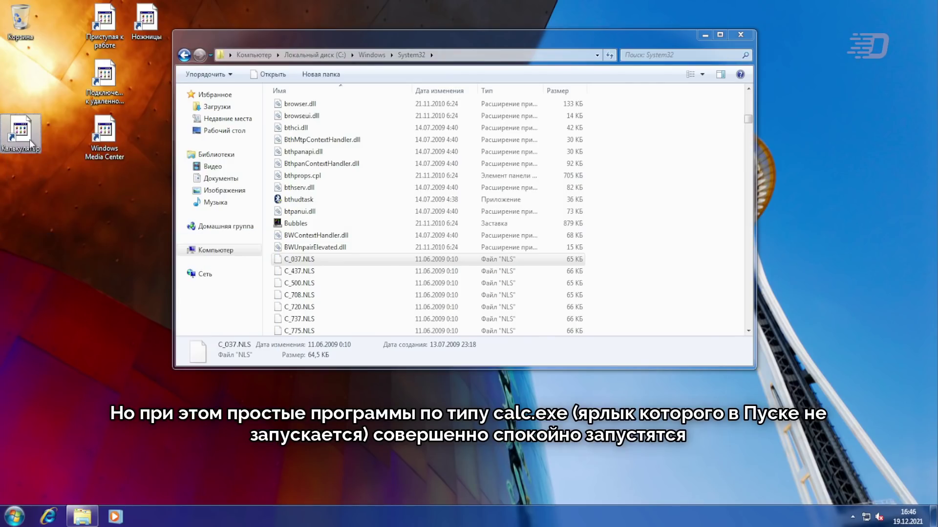
Launch calc from the System32 folder, run a quick calculation with 2 and close the calculator
{"action": "left_click", "coordinate": [342, 223]}
{"action": "scroll", "coordinate": [364, 210], "scroll_direction": "down", "scroll_amount": 8}
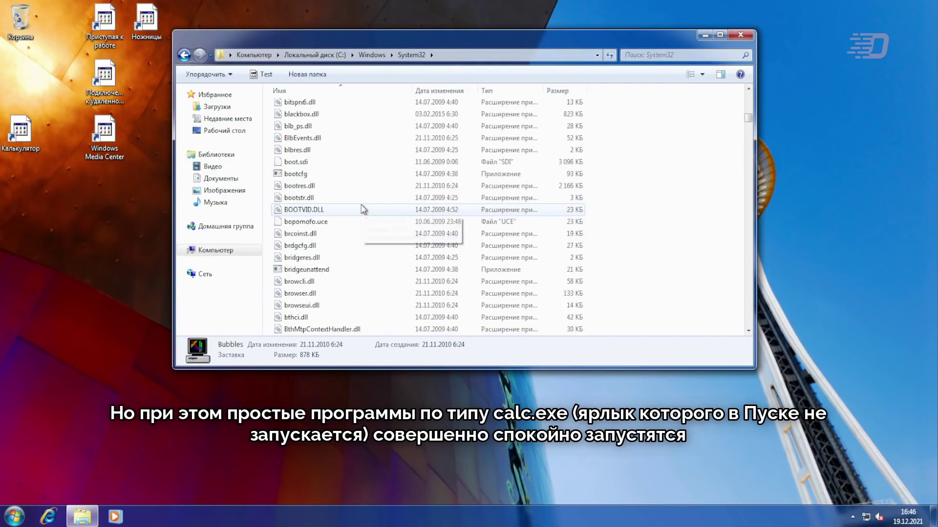
{"action": "scroll", "coordinate": [364, 210], "scroll_direction": "down", "scroll_amount": 20}
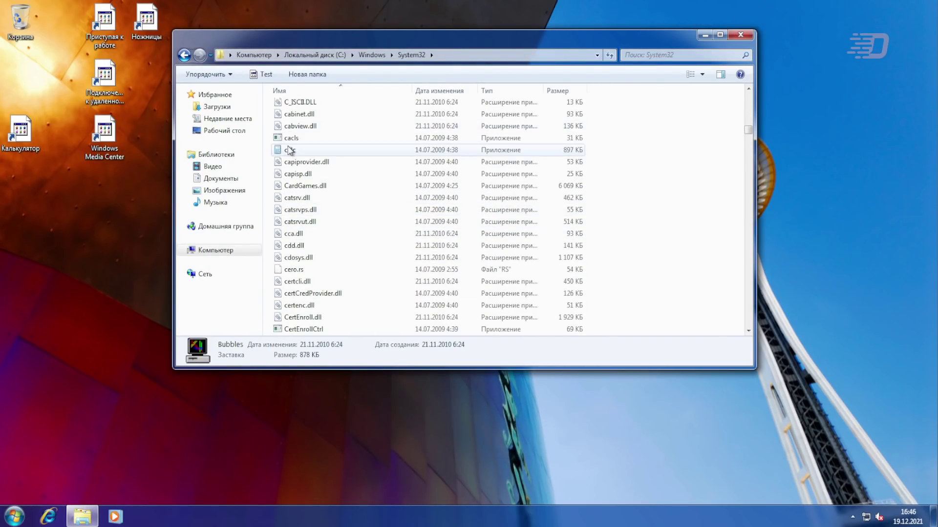
{"action": "double_click", "coordinate": [289, 150]}
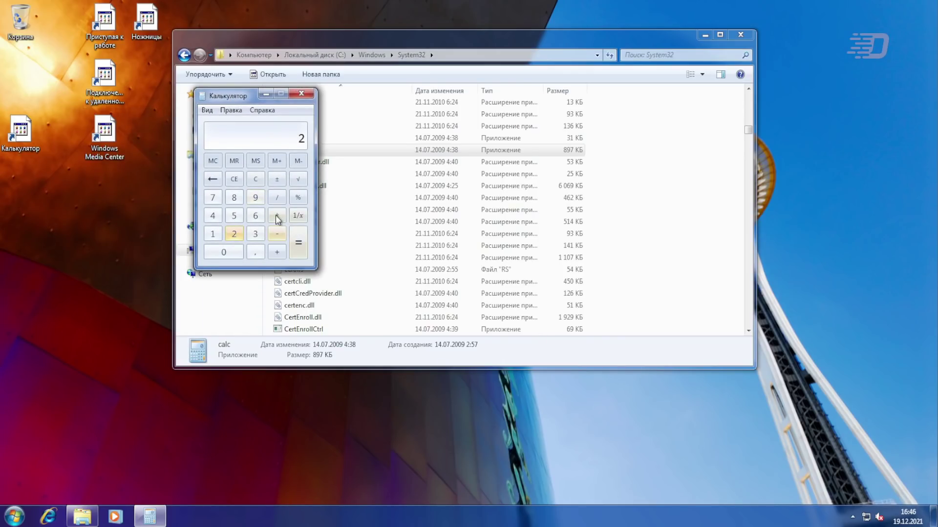
{"action": "left_click", "coordinate": [298, 240]}
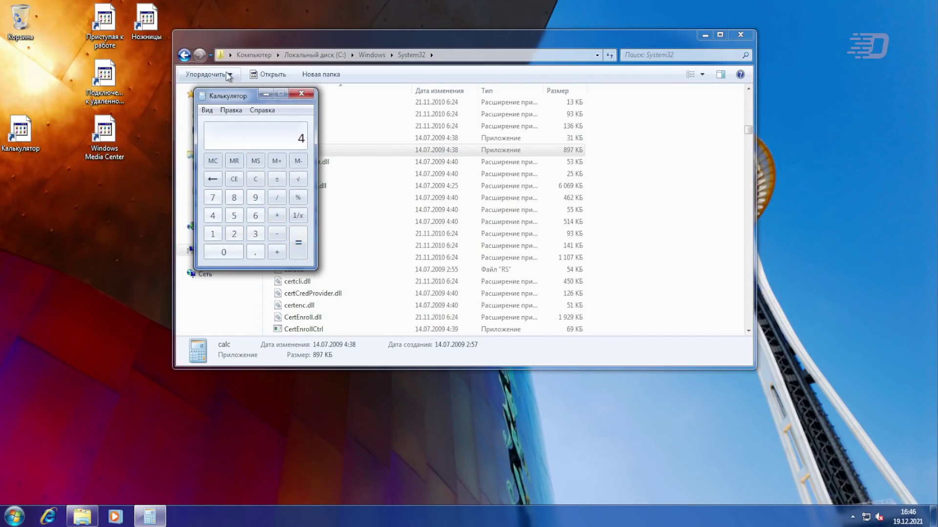
{"action": "left_click_drag", "start_coordinate": [234, 96], "coordinate": [221, 89]}
{"action": "left_click", "coordinate": [287, 86]}
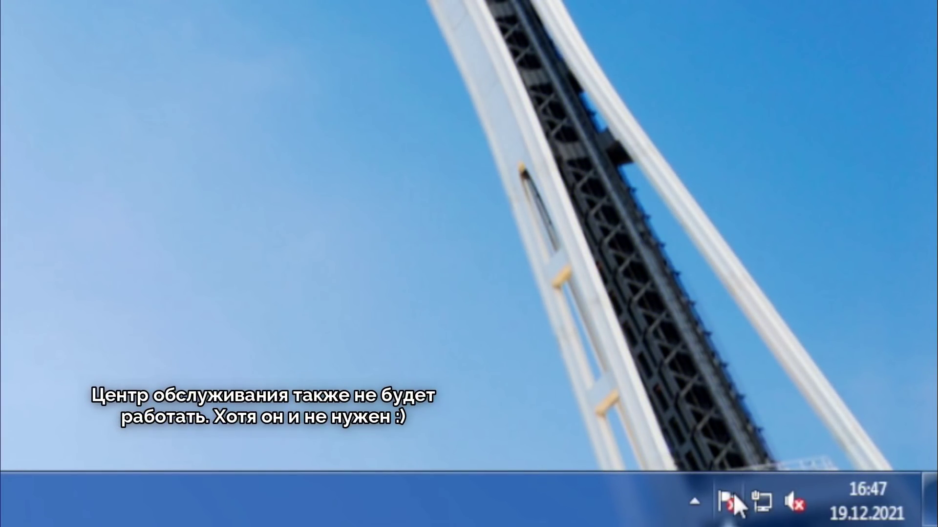
Show the support center notifications and try to open Настройка архивации
{"action": "left_click", "coordinate": [728, 499]}
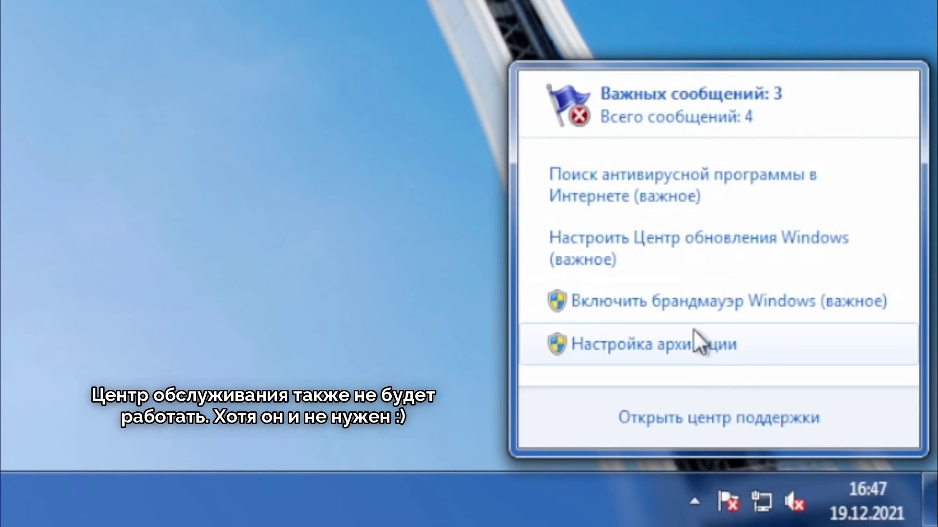
{"action": "left_click", "coordinate": [697, 344]}
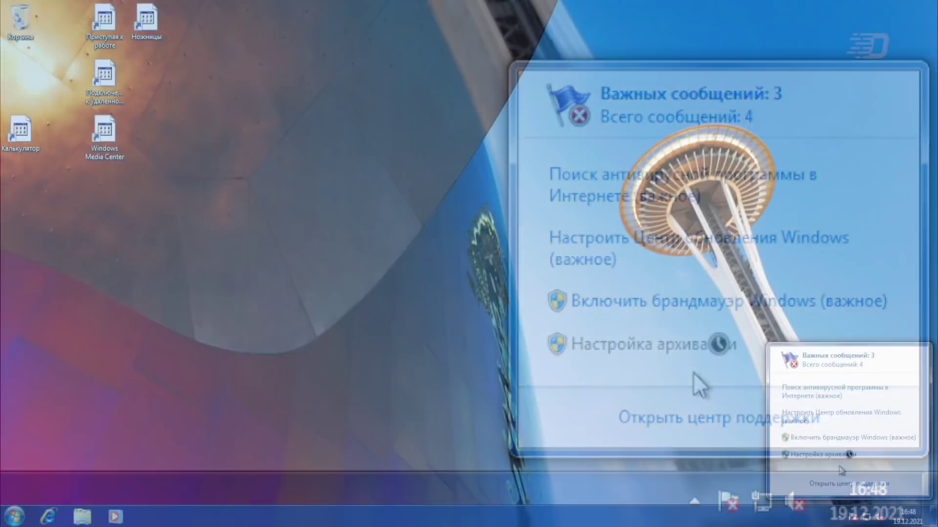
Open the desktop's Персонализация settings and try to open Звуки and the desktop icon settings
{"action": "right_click", "coordinate": [501, 351]}
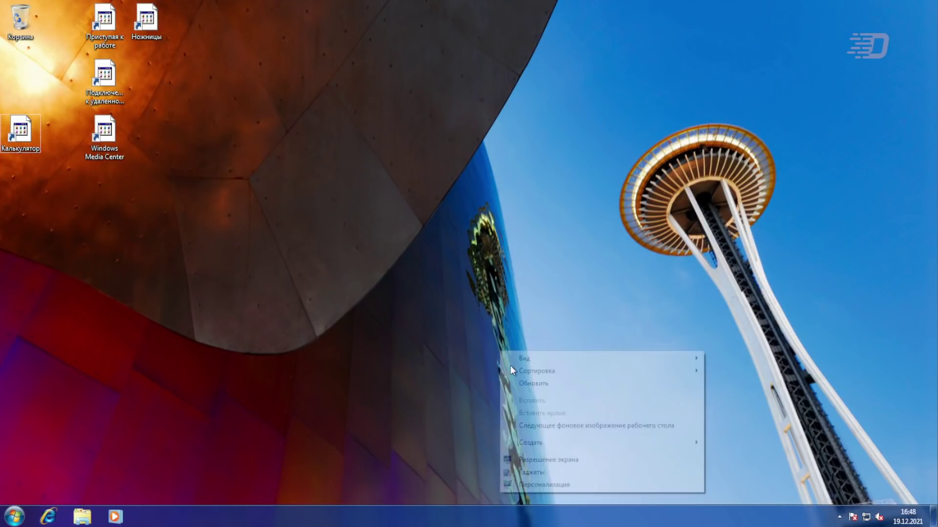
{"action": "left_click", "coordinate": [593, 484]}
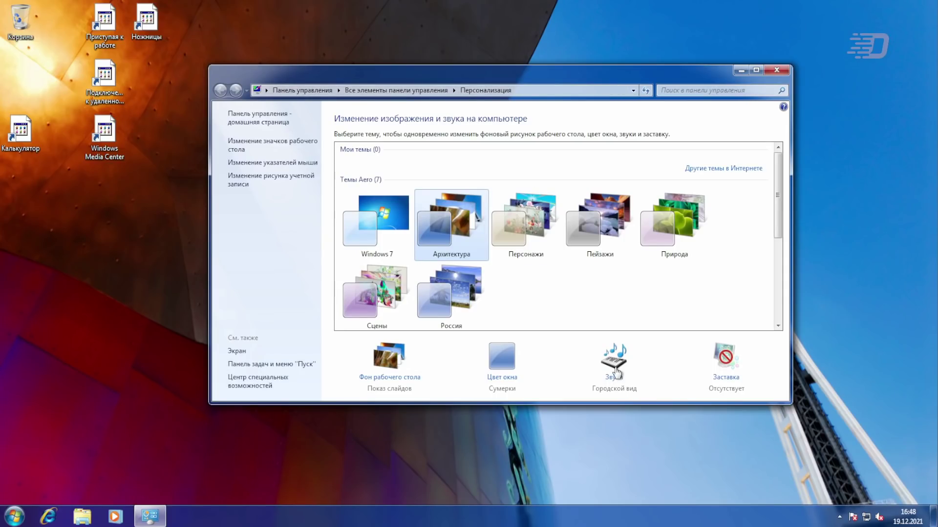
{"action": "left_click", "coordinate": [615, 370]}
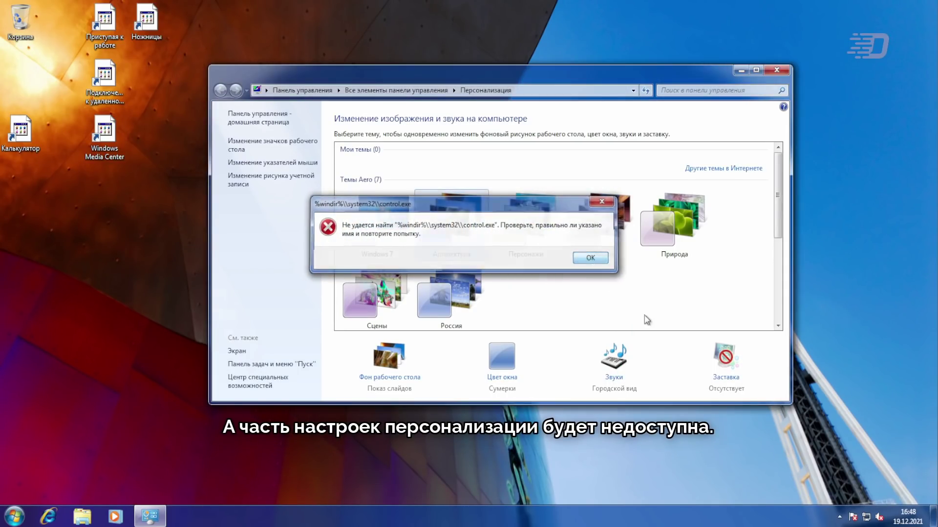
{"action": "left_click", "coordinate": [590, 260]}
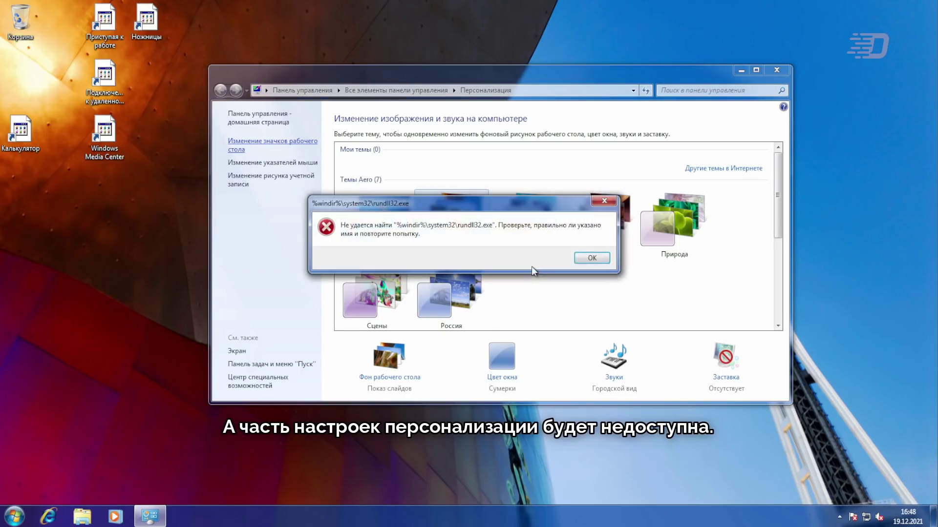
Set the mouse pointer scheme to Windows Aero (огромный) (системная) and apply it
{"action": "left_click", "coordinate": [280, 163]}
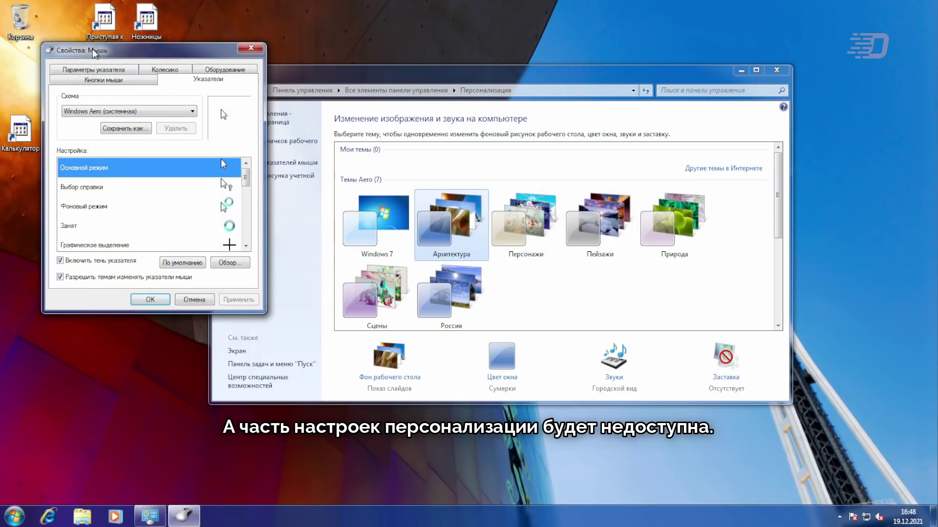
{"action": "left_click_drag", "start_coordinate": [94, 54], "coordinate": [430, 129]}
{"action": "left_click", "coordinate": [464, 187]}
{"action": "left_click", "coordinate": [440, 216]}
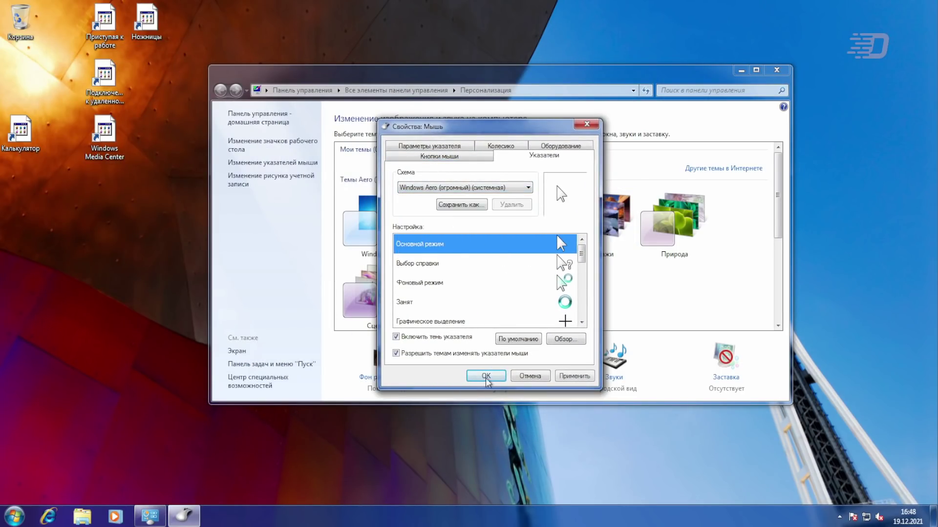
{"action": "left_click", "coordinate": [486, 376]}
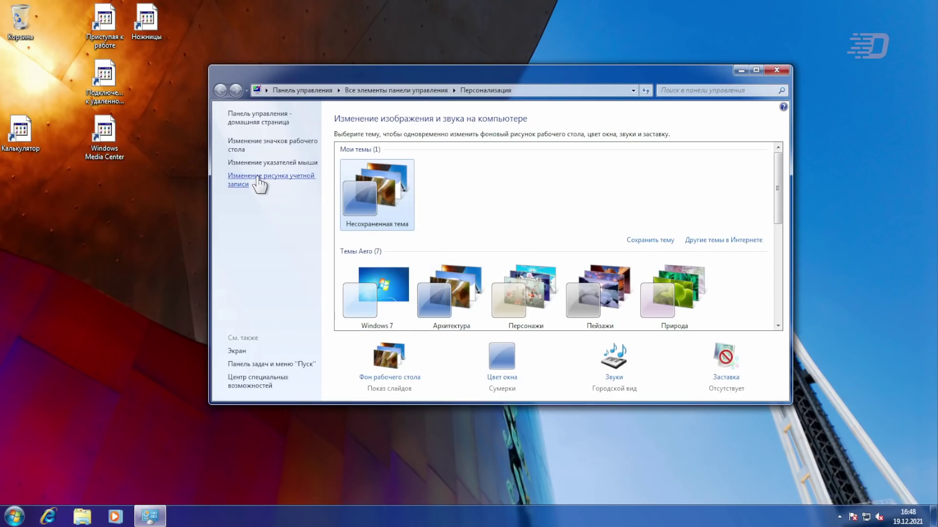
Visit the account picture settings, try Калибровка цветов in the Экран settings, and return to Персонализация
{"action": "left_click", "coordinate": [259, 181]}
{"action": "left_click", "coordinate": [220, 90]}
{"action": "left_click", "coordinate": [236, 352]}
{"action": "left_click", "coordinate": [258, 163]}
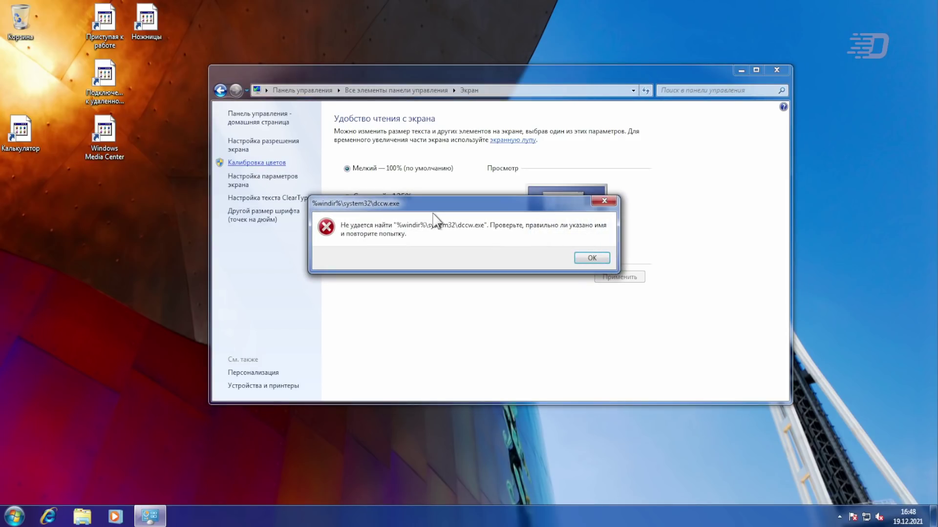
{"action": "left_click", "coordinate": [591, 259]}
{"action": "left_click", "coordinate": [220, 90]}
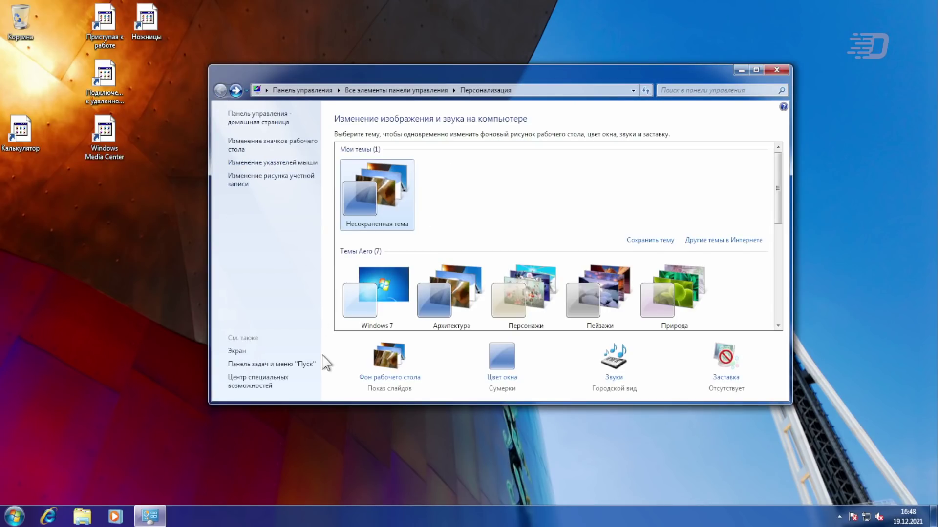
Try to open the Заставка settings, dismiss the error and close the Персонализация window
{"action": "left_click", "coordinate": [721, 363]}
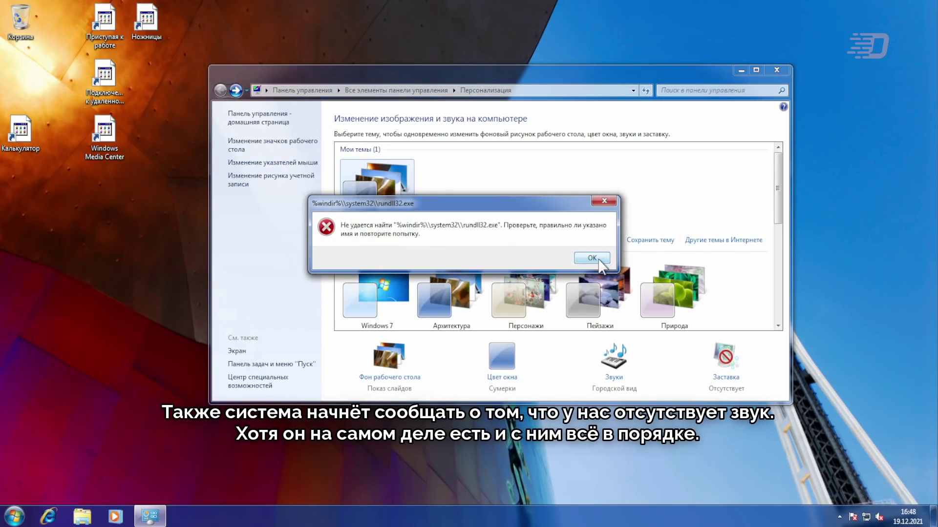
{"action": "left_click", "coordinate": [599, 260]}
{"action": "left_click", "coordinate": [777, 70]}
{"action": "mouse_move", "coordinate": [877, 521]}
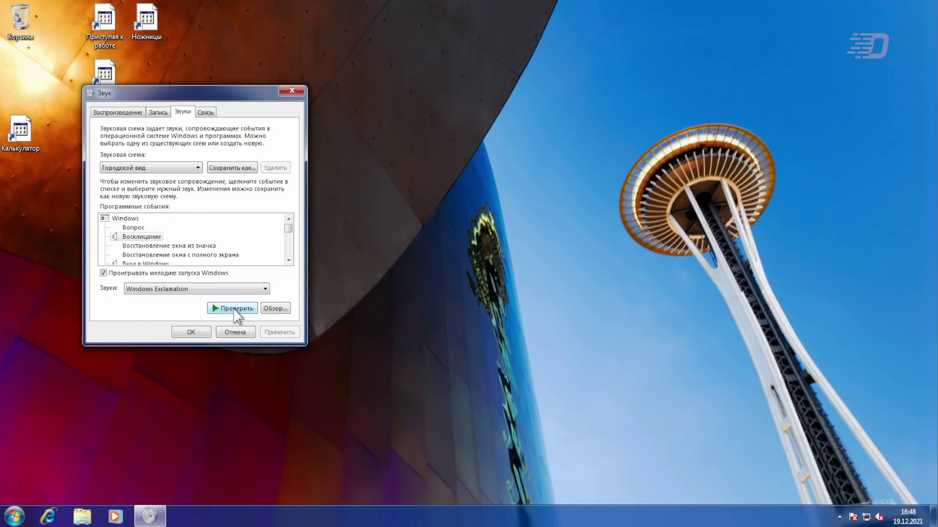
Accept and close the Звук settings, start the audio troubleshooter for the volume control and view its error details
{"action": "left_click", "coordinate": [190, 334]}
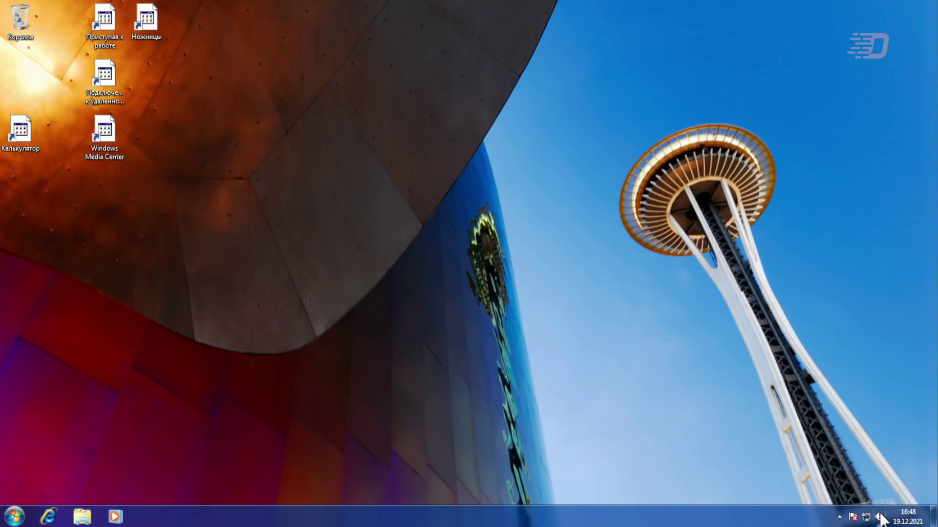
{"action": "left_click", "coordinate": [879, 518]}
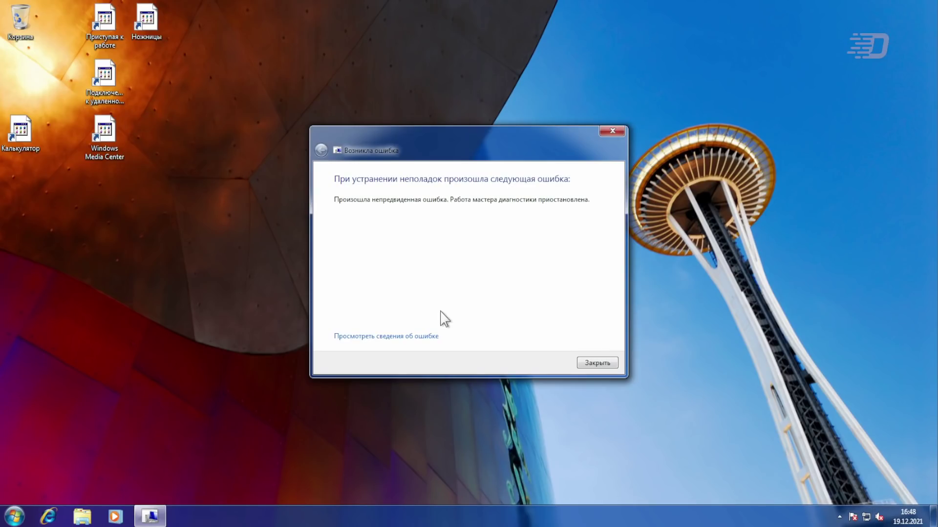
{"action": "left_click", "coordinate": [413, 337]}
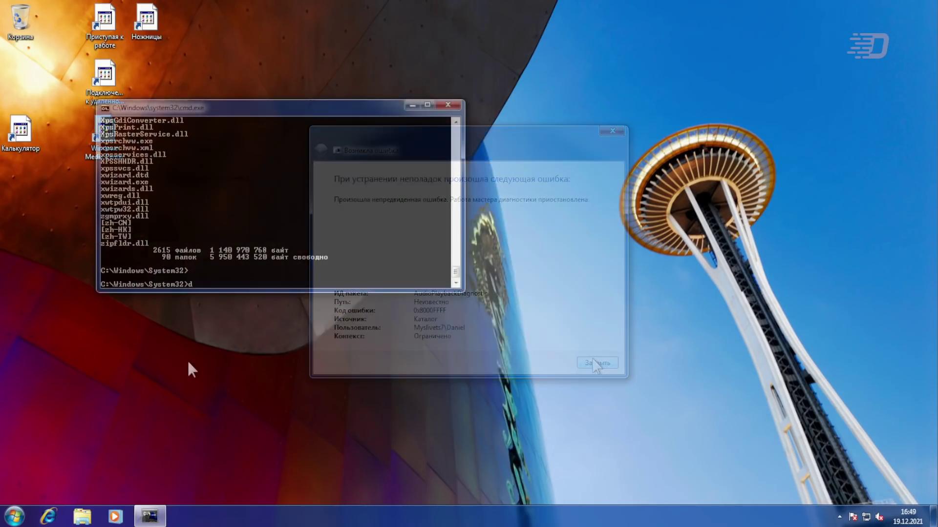
Try to launch Device Manager by running devmgmt.msc in the Command Prompt, and dismiss the error
{"action": "type", "text": "dev"}
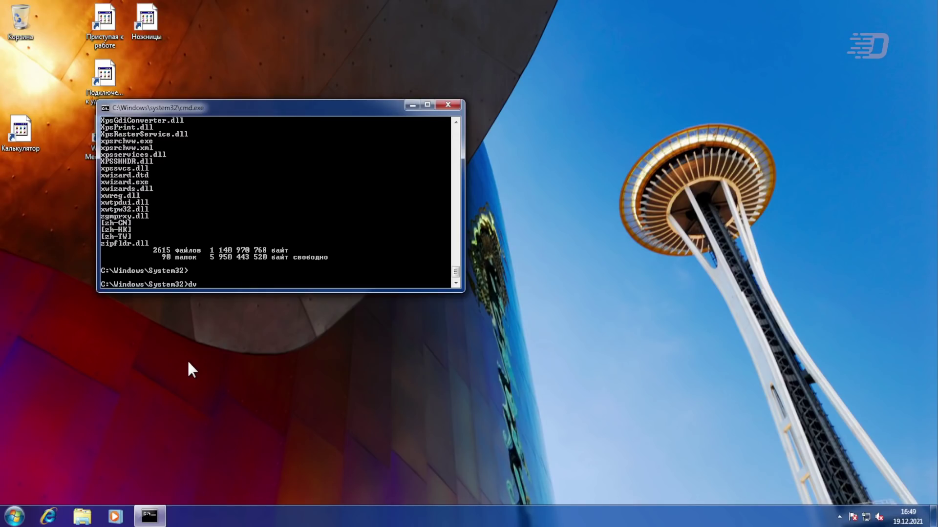
{"action": "type", "text": "mgmt.msc"}
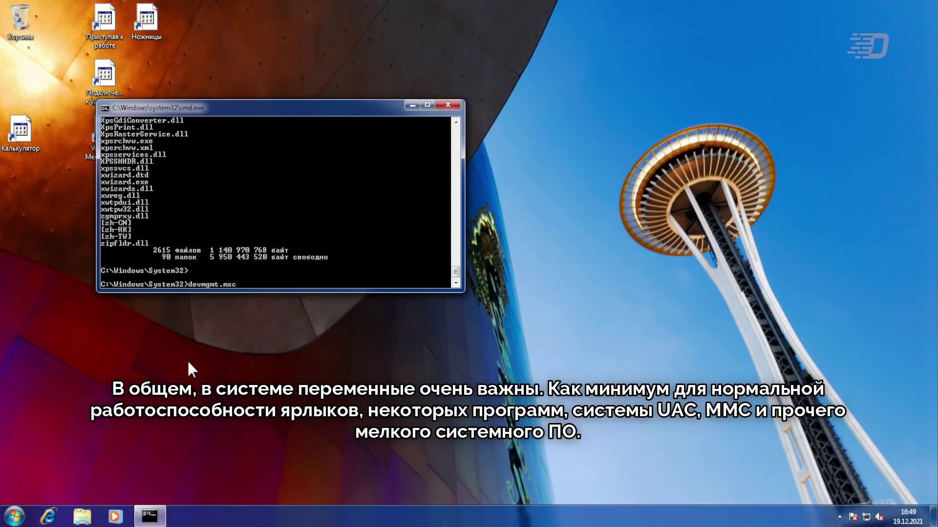
{"action": "key", "text": "Return"}
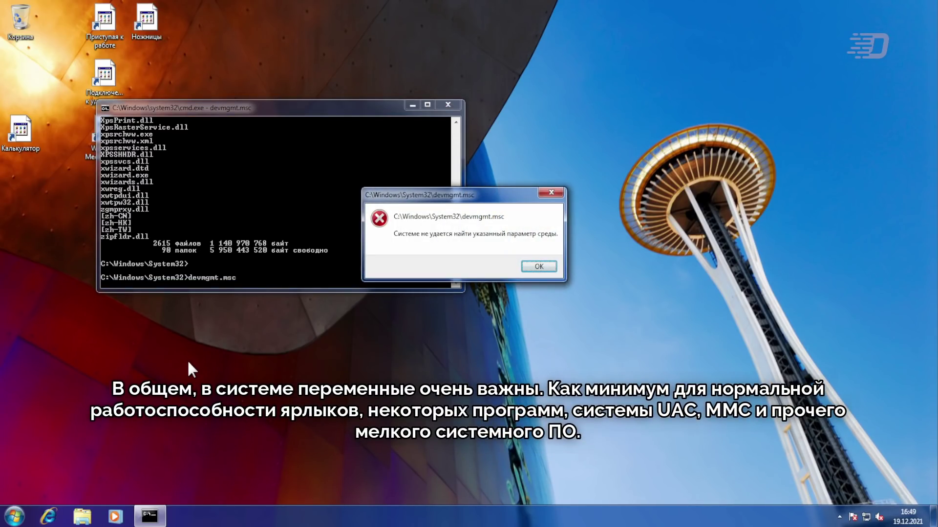
{"action": "left_click", "coordinate": [539, 266]}
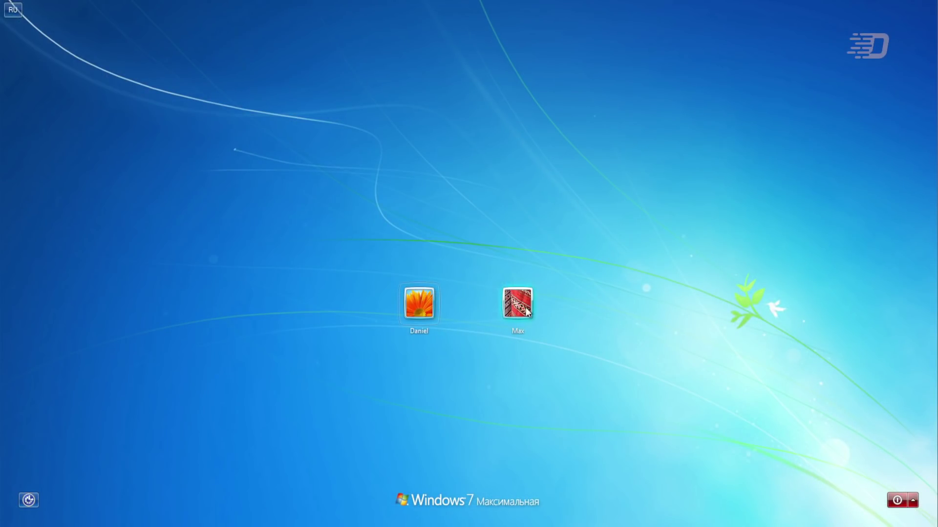
Log in to the second user account, view its list of all programs and dismiss the VMware Tools log-off request
{"action": "left_click", "coordinate": [525, 310]}
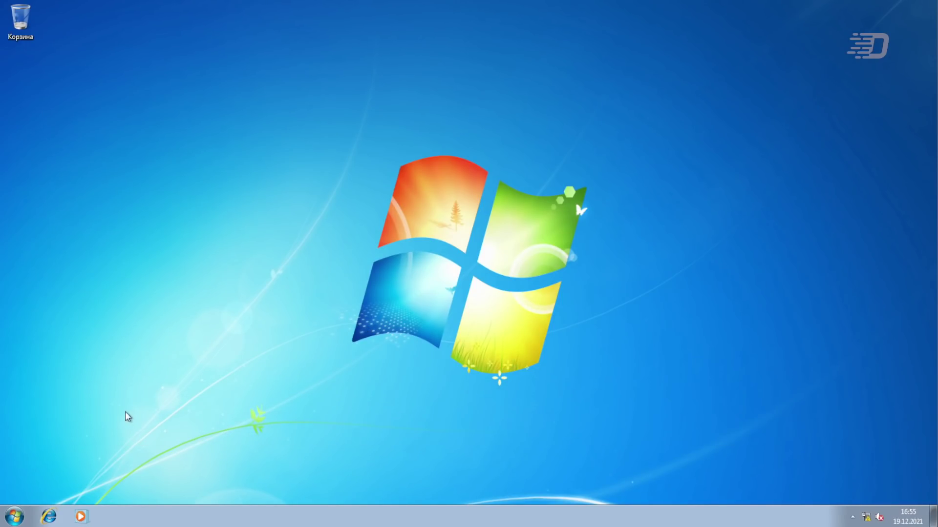
{"action": "left_click", "coordinate": [15, 517]}
{"action": "left_click", "coordinate": [36, 464]}
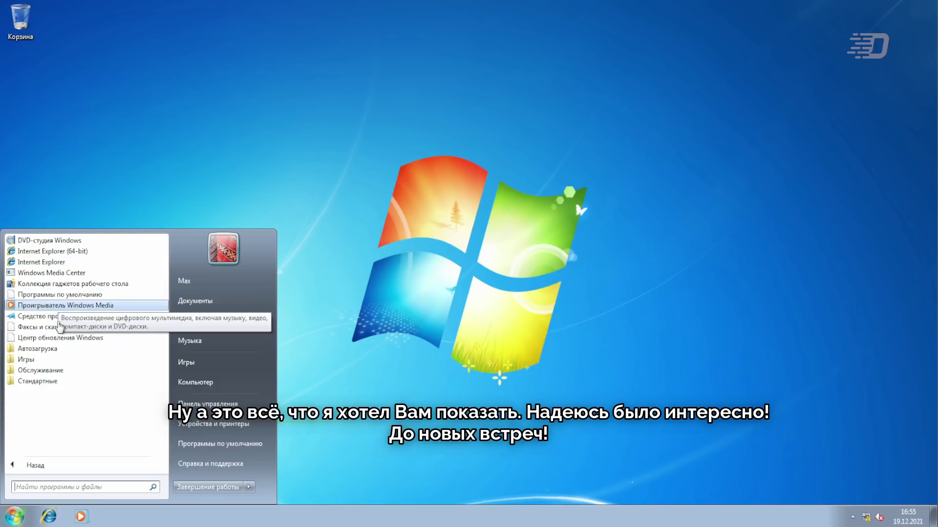
{"action": "left_click", "coordinate": [55, 388]}
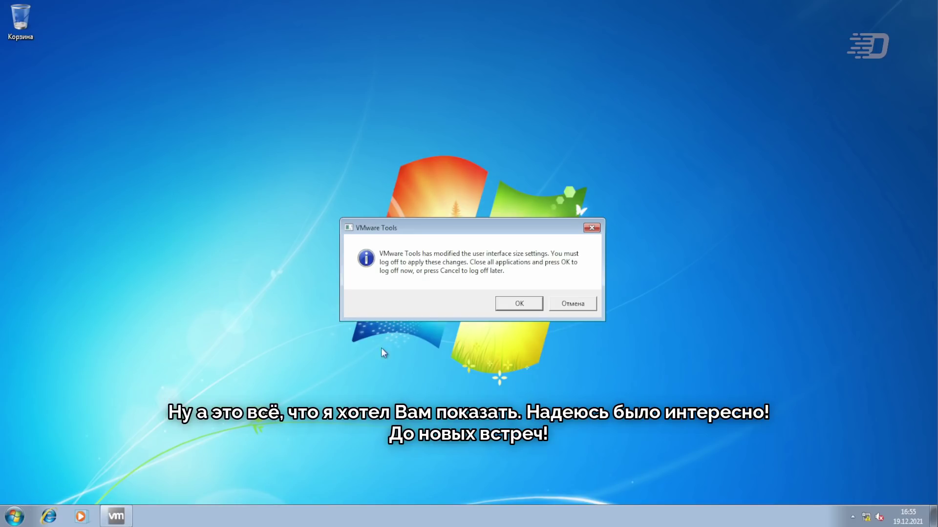
{"action": "left_click", "coordinate": [592, 230]}
Expand the Автозагрузка and Обслуживание folders in the list of all programs to examine their shortcuts
{"action": "left_click", "coordinate": [14, 516]}
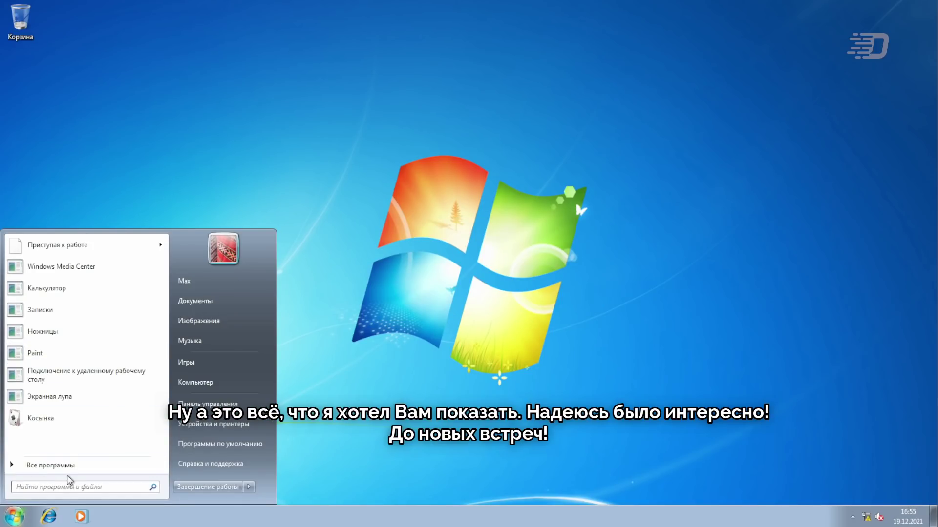
{"action": "left_click", "coordinate": [69, 464]}
{"action": "left_click", "coordinate": [44, 348]}
{"action": "left_click", "coordinate": [44, 380]}
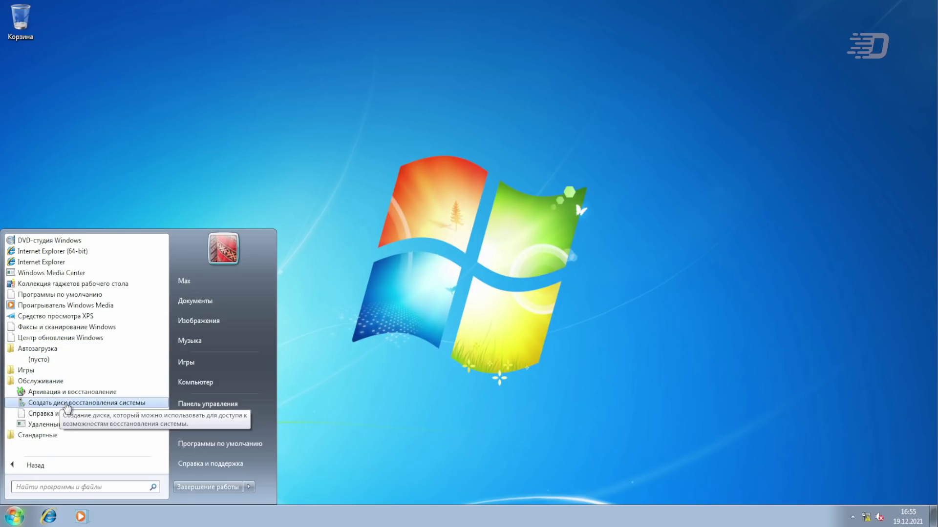
{"action": "left_click", "coordinate": [66, 391]}
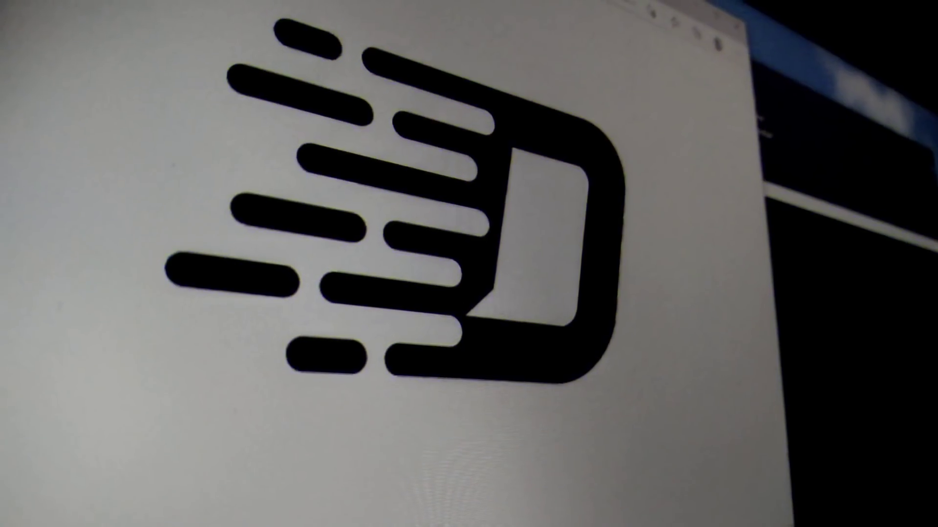